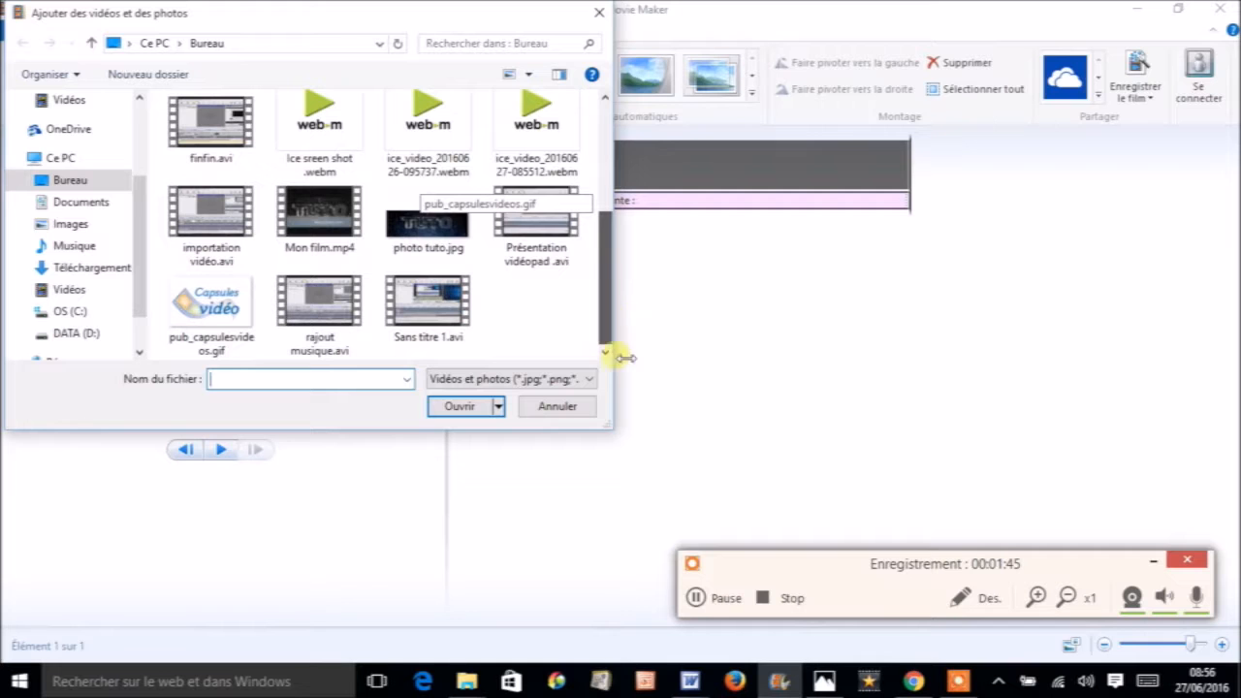
Step: Add photo tuto.jpg from the Desktop to the project, move it ahead of the black title clip, and preview the sequence
{"action": "left_click", "coordinate": [425, 221]}
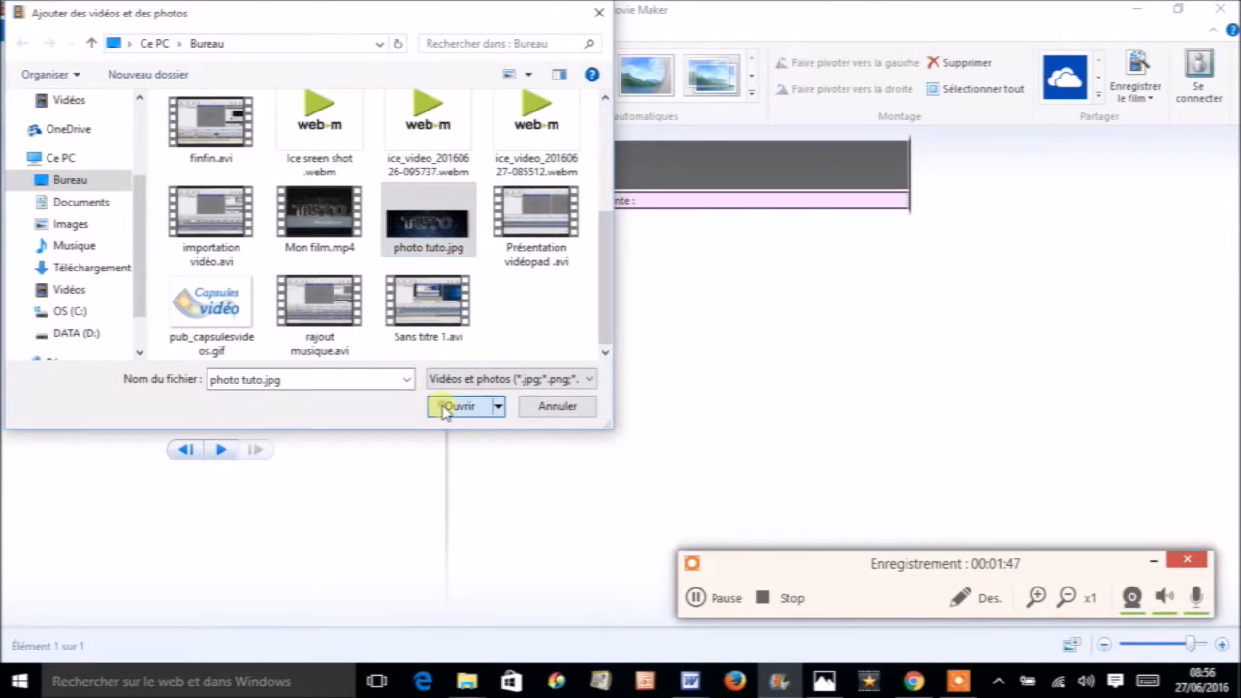
{"action": "left_click", "coordinate": [455, 406]}
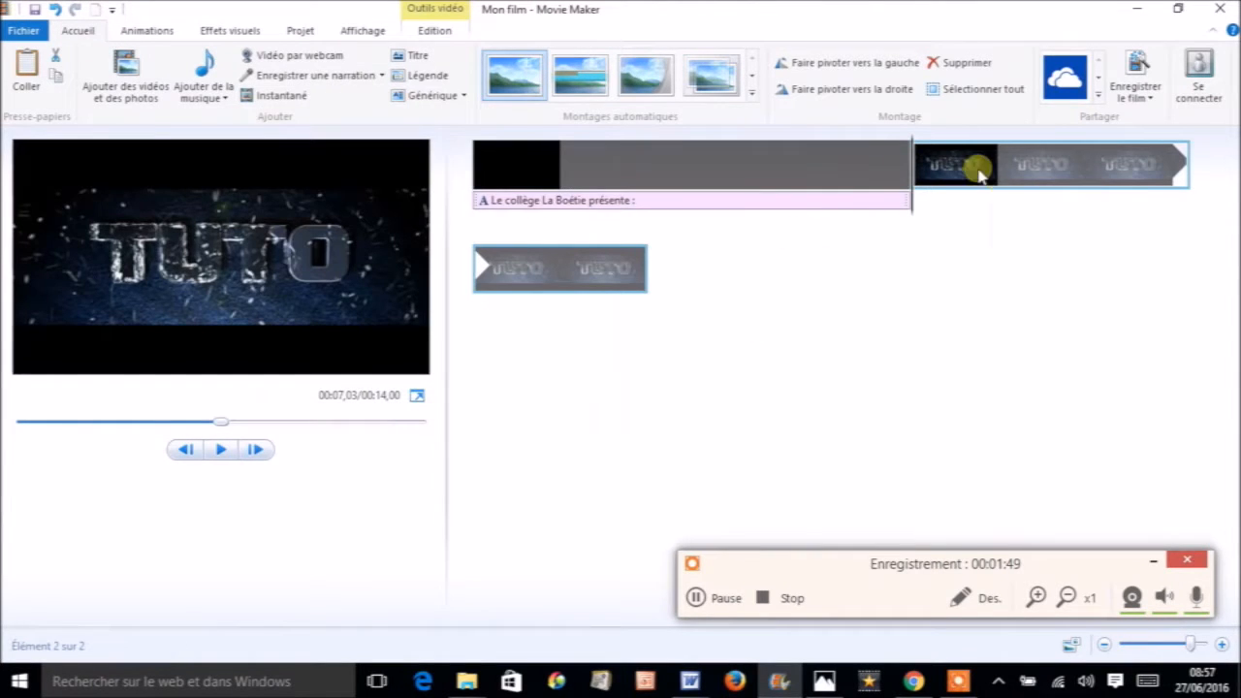
{"action": "left_click_drag", "start_coordinate": [974, 167], "coordinate": [480, 176]}
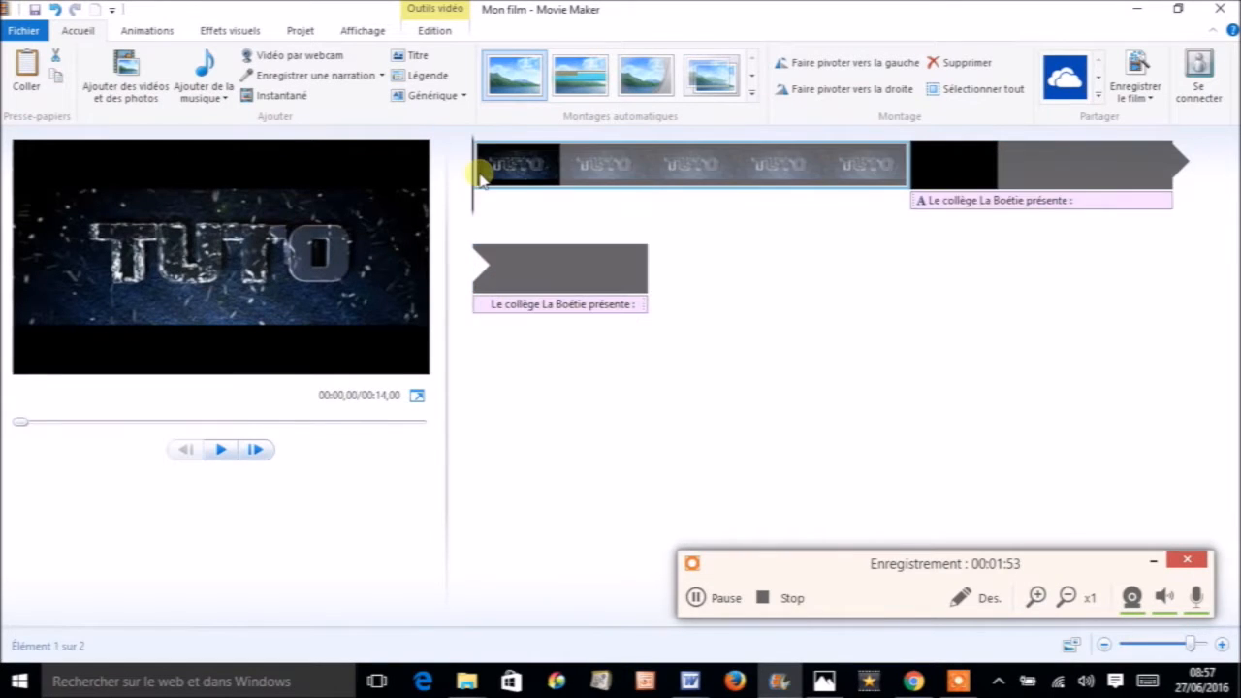
{"action": "left_click", "coordinate": [220, 449]}
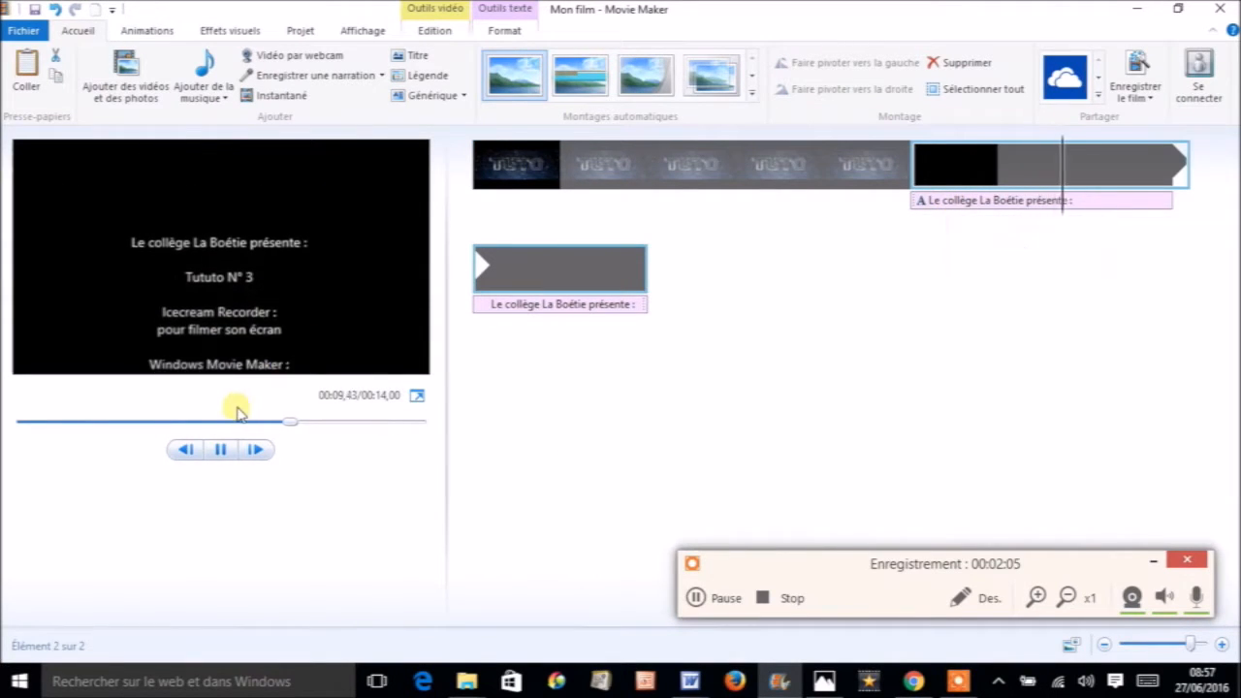
{"action": "left_click", "coordinate": [219, 452]}
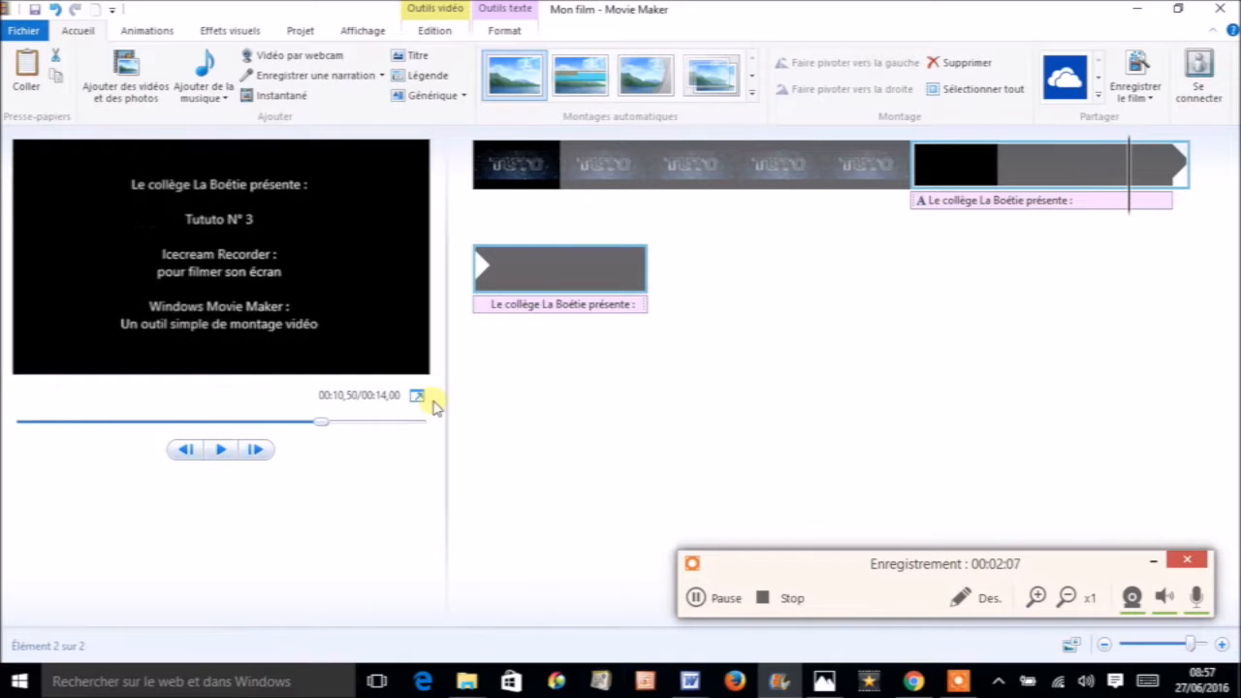
Step: Move the "Le collège La Boétie présente :" caption to the start of the TUTO photo and preview it
{"action": "left_click", "coordinate": [519, 305]}
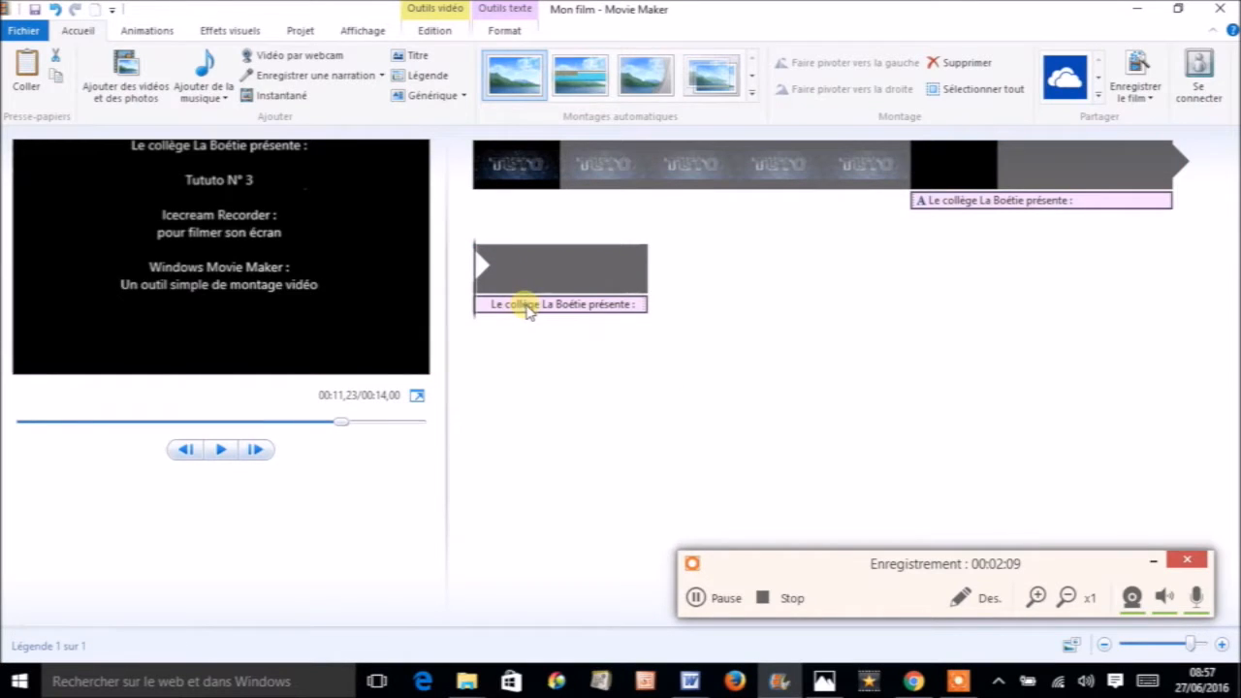
{"action": "left_click_drag", "start_coordinate": [528, 304], "coordinate": [483, 214]}
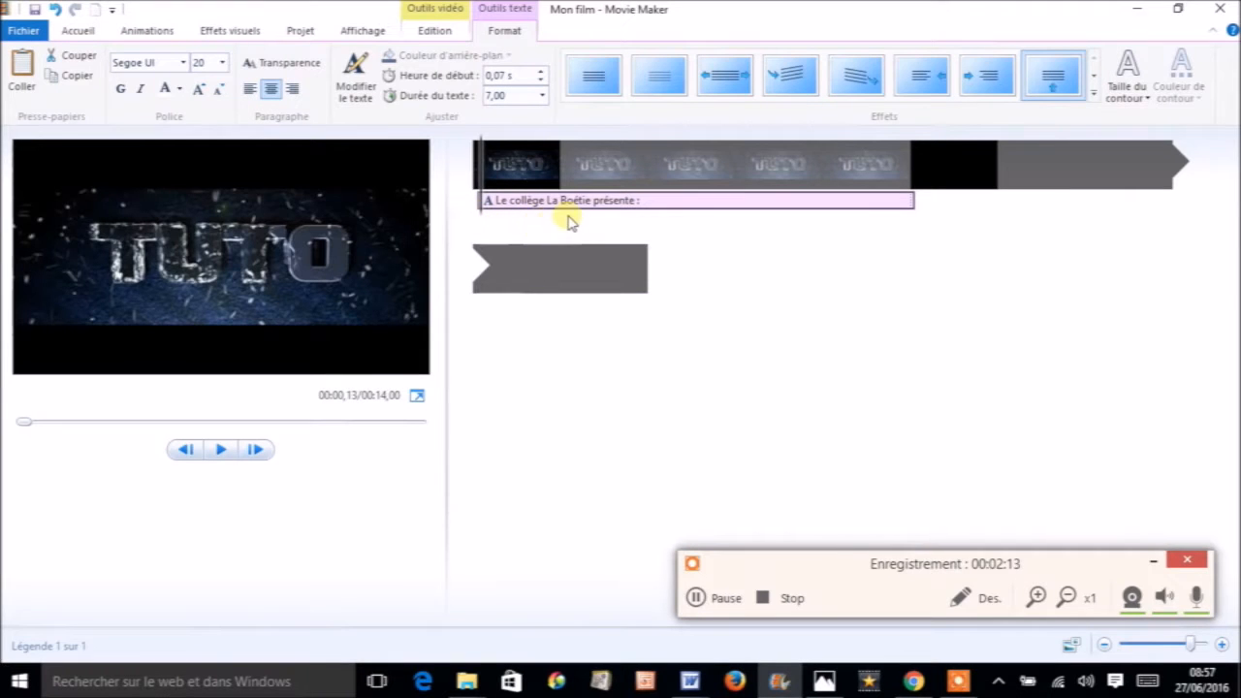
{"action": "left_click", "coordinate": [226, 449]}
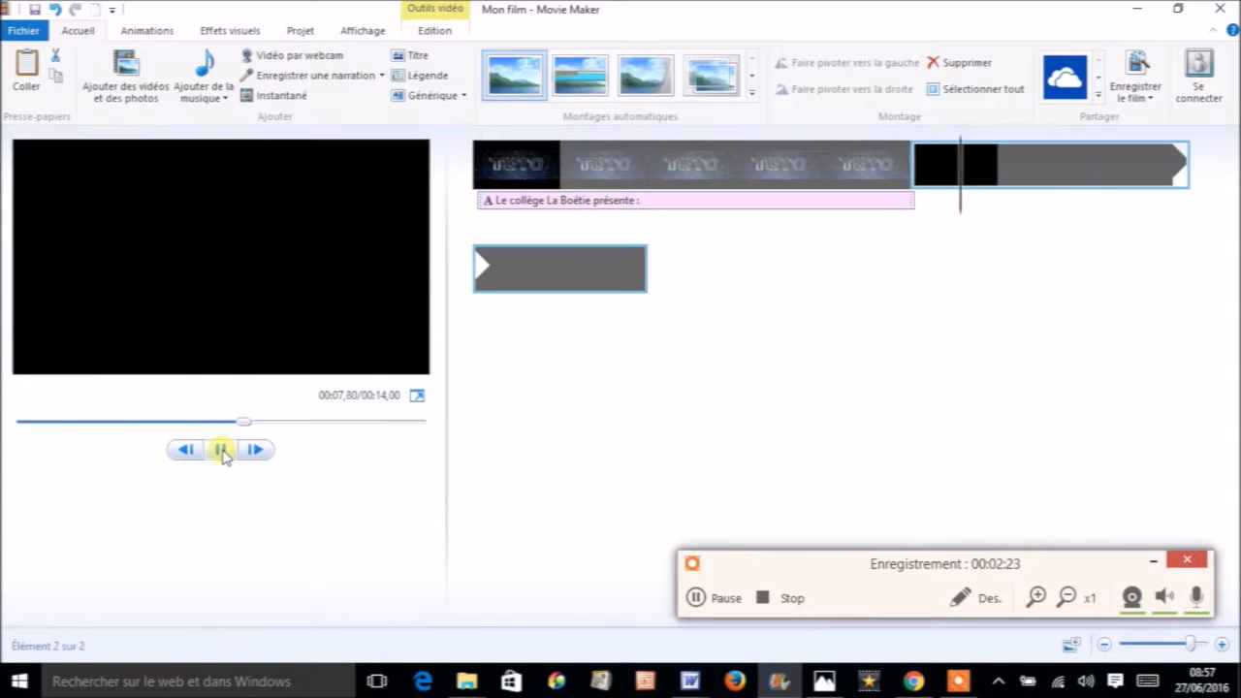
{"action": "left_click", "coordinate": [219, 451]}
Step: Delete the black clip that follows the TUTO photo
{"action": "left_click", "coordinate": [989, 170]}
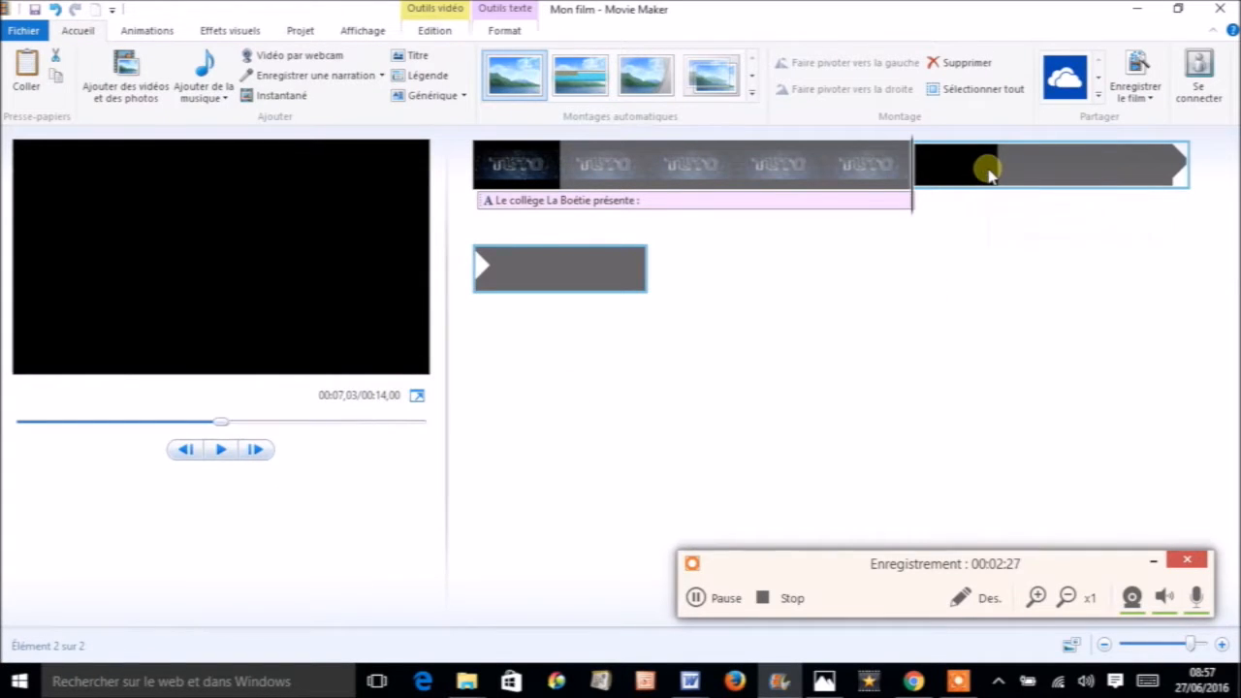
{"action": "left_click", "coordinate": [1018, 167]}
{"action": "right_click", "coordinate": [1028, 171]}
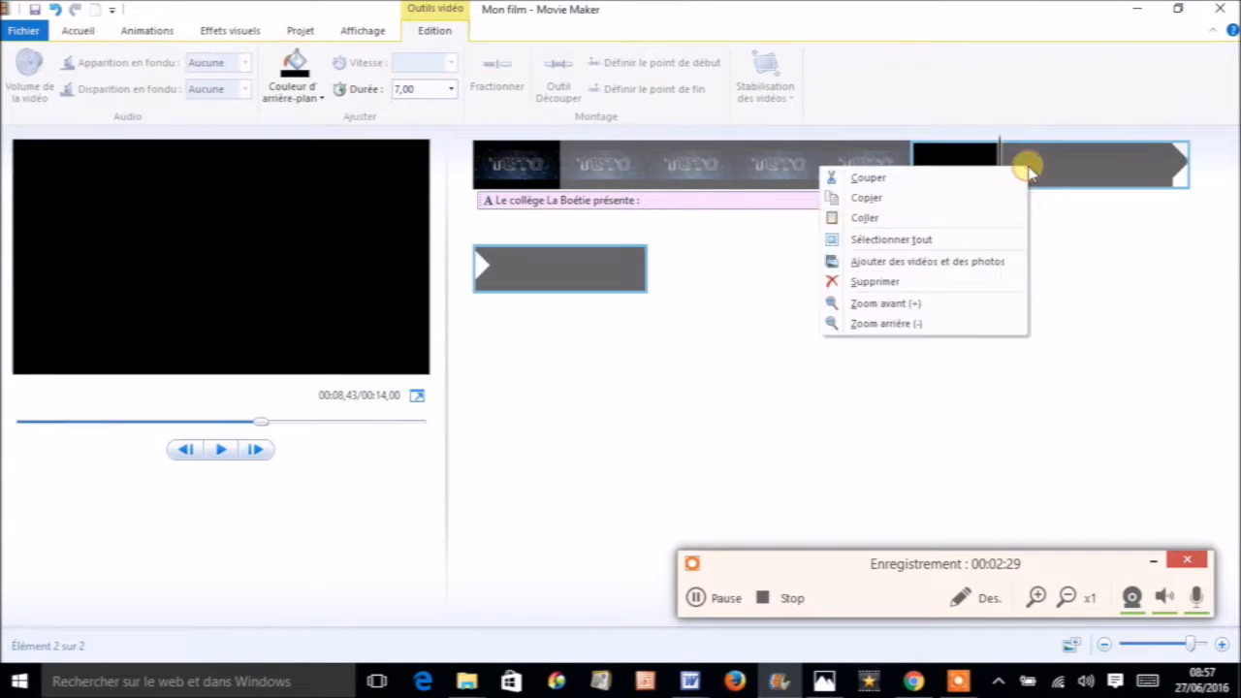
{"action": "left_click", "coordinate": [949, 282]}
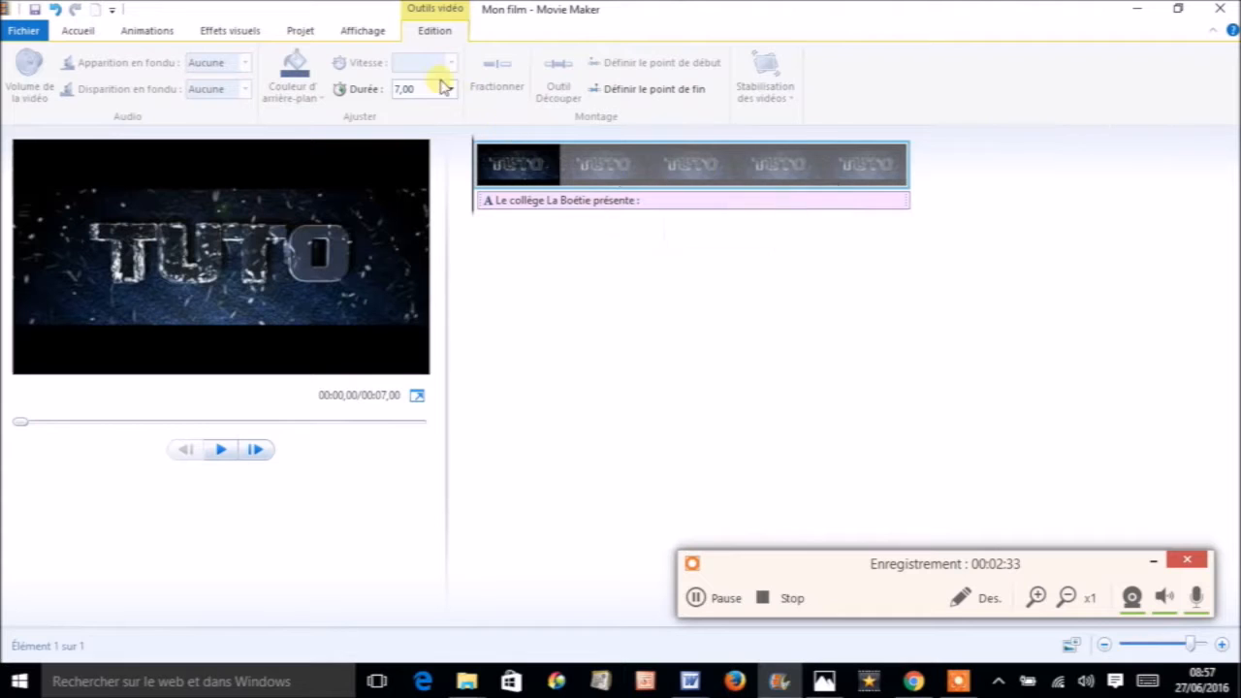
Step: Preview the available visual effects on the TUTO photo
{"action": "left_click", "coordinate": [233, 30]}
{"action": "left_click", "coordinate": [371, 82]}
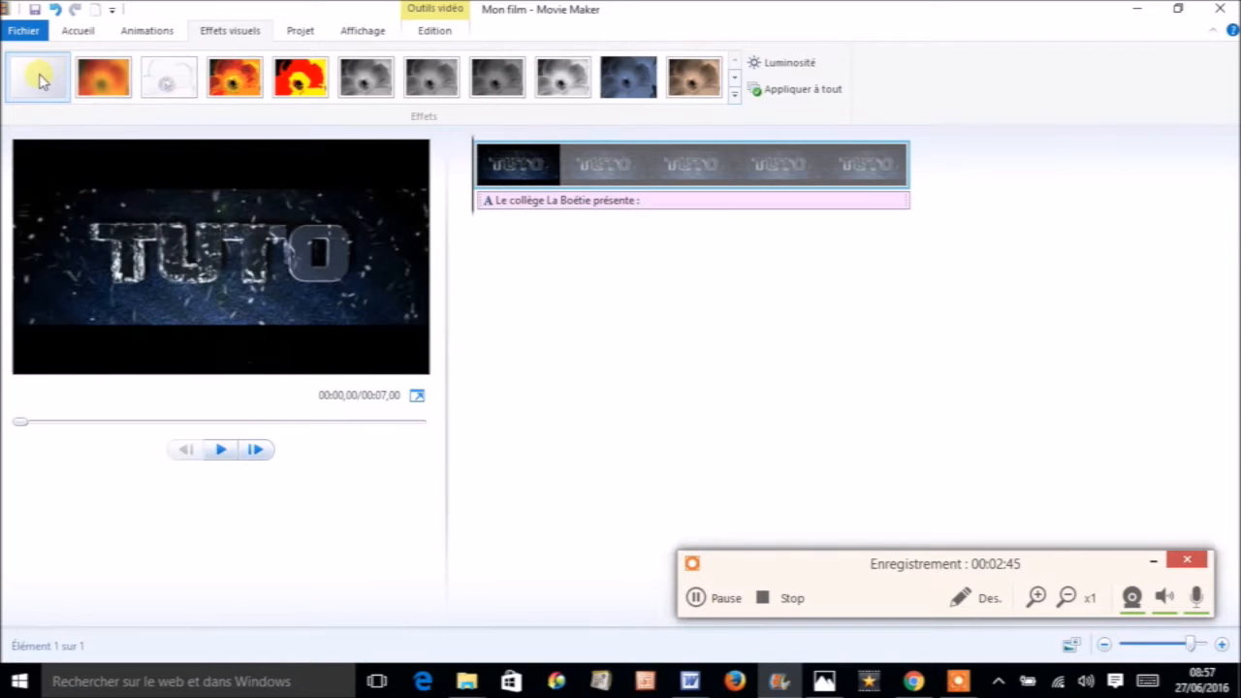
Step: Apply the Encadrements transition to the start of the TUTO photo and preview it
{"action": "left_click", "coordinate": [144, 30]}
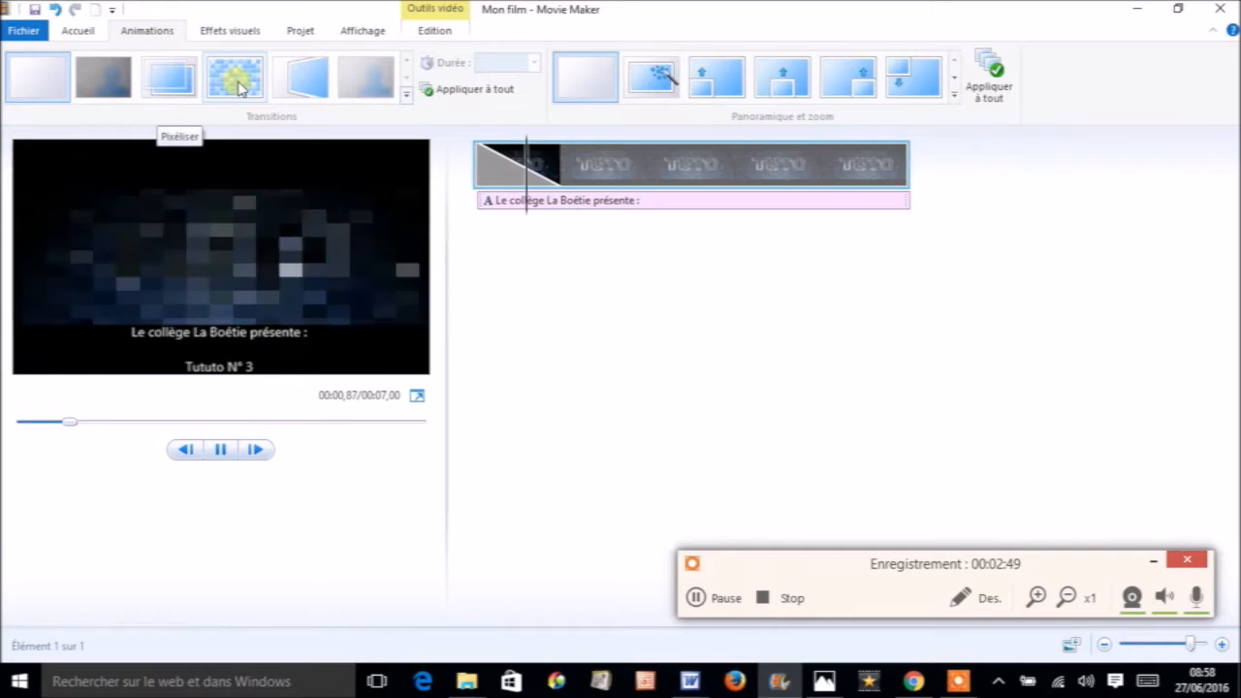
{"action": "left_click", "coordinate": [405, 97]}
{"action": "left_click_drag", "start_coordinate": [405, 97], "coordinate": [401, 165]}
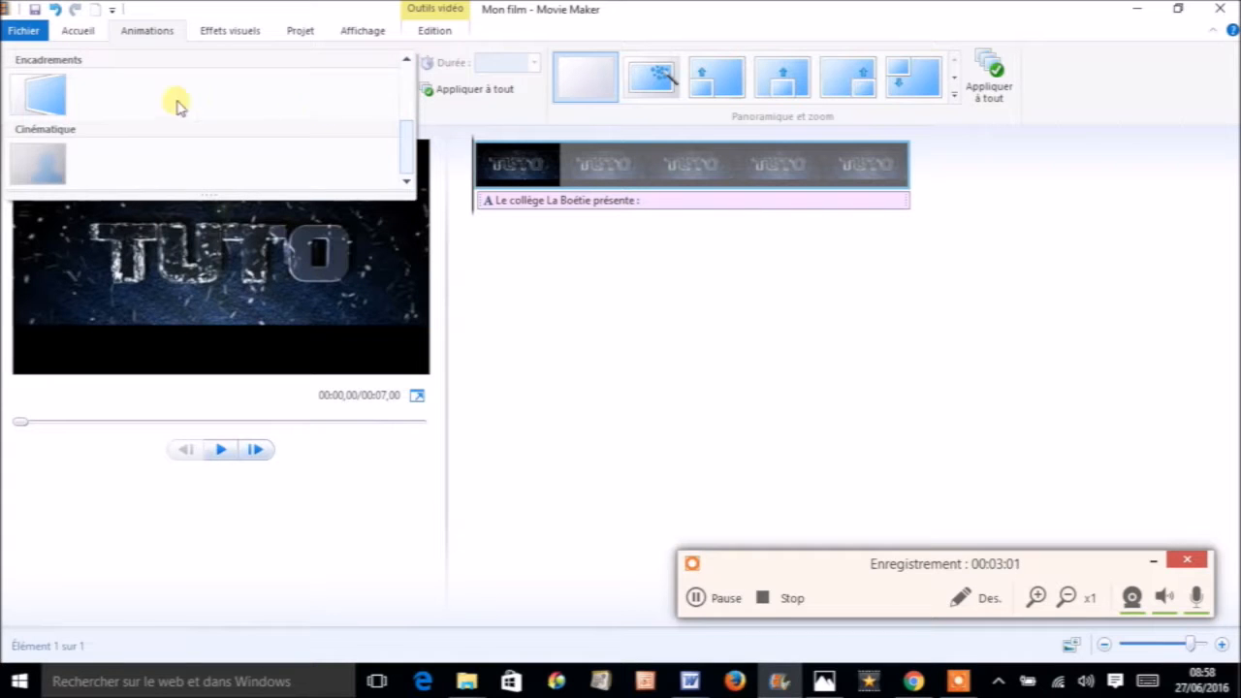
{"action": "left_click", "coordinate": [33, 93]}
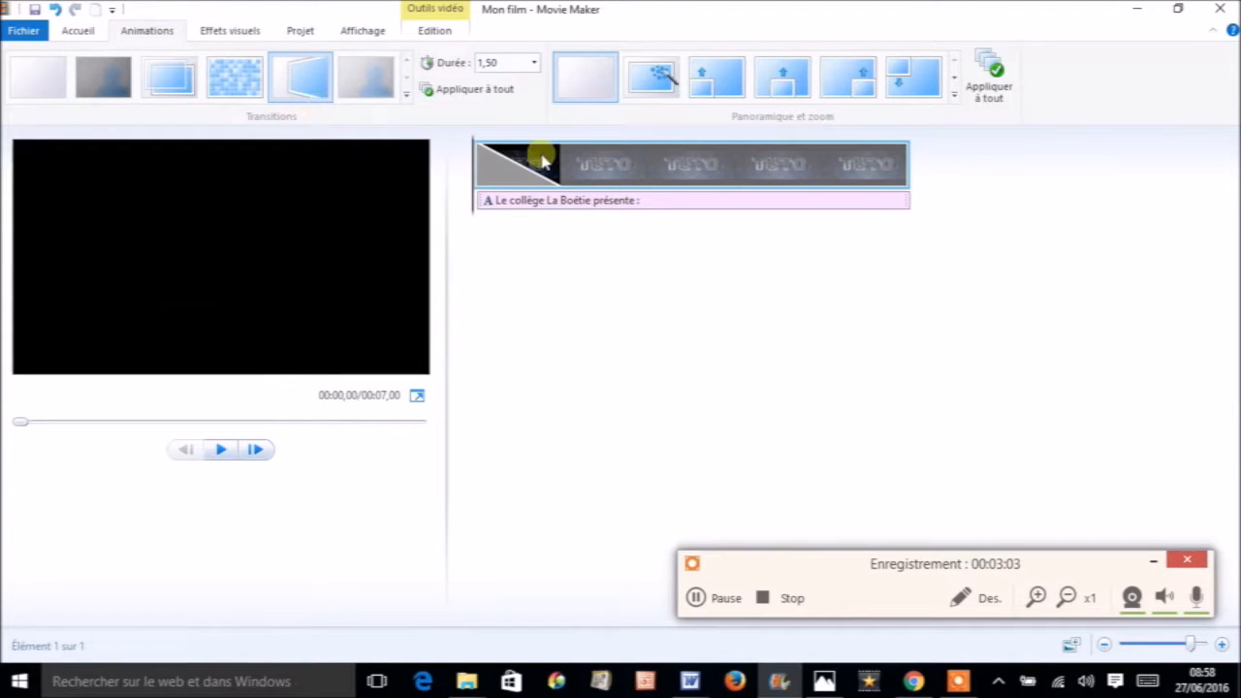
{"action": "left_click", "coordinate": [221, 451]}
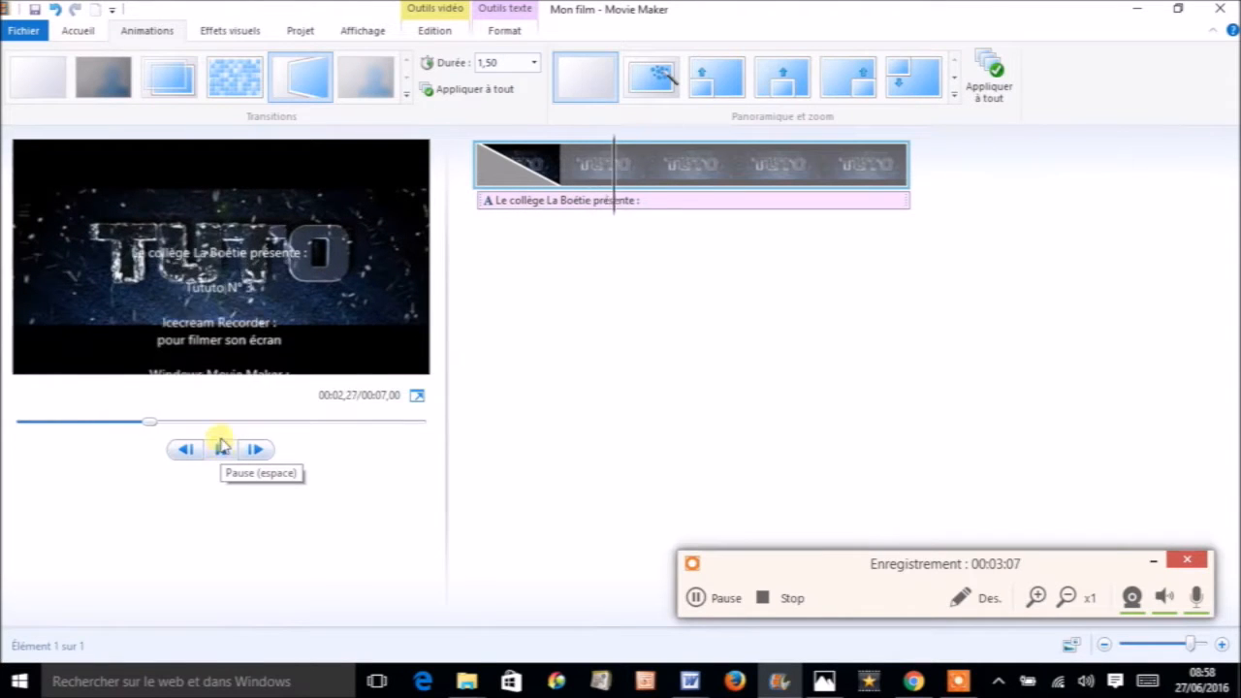
Step: Preview the pan and zoom animations on the TUTO photo without applying one
{"action": "left_click", "coordinate": [955, 99]}
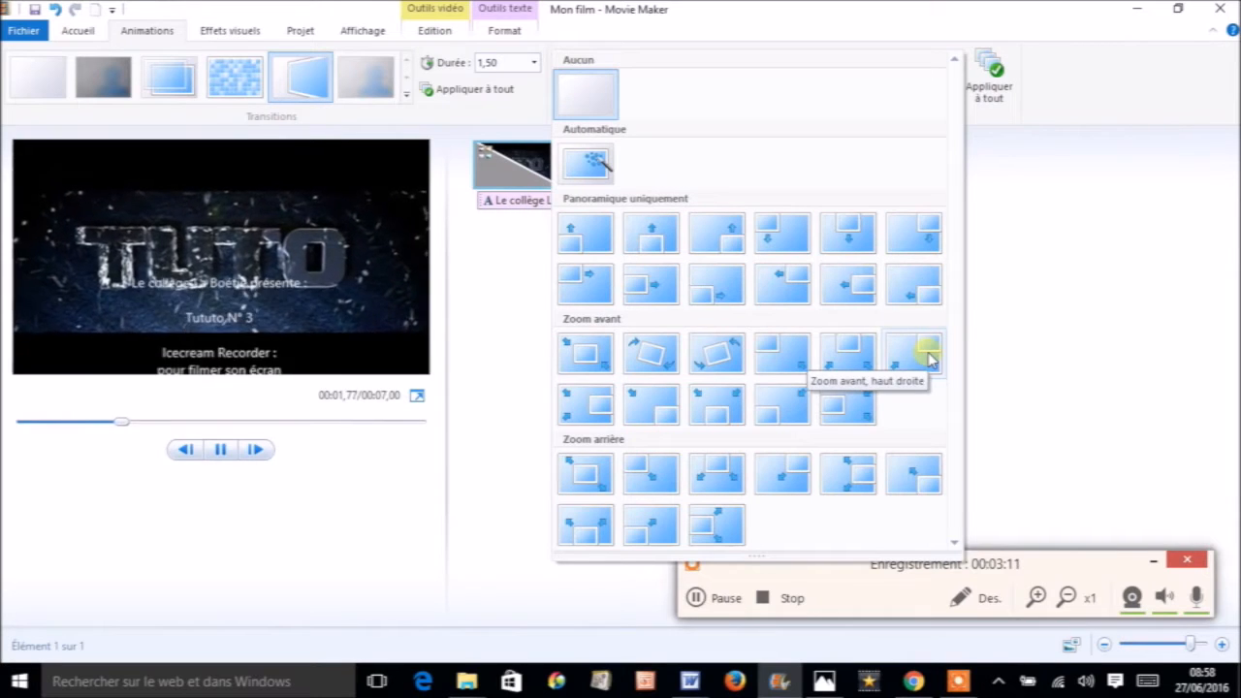
{"action": "left_click", "coordinate": [338, 506]}
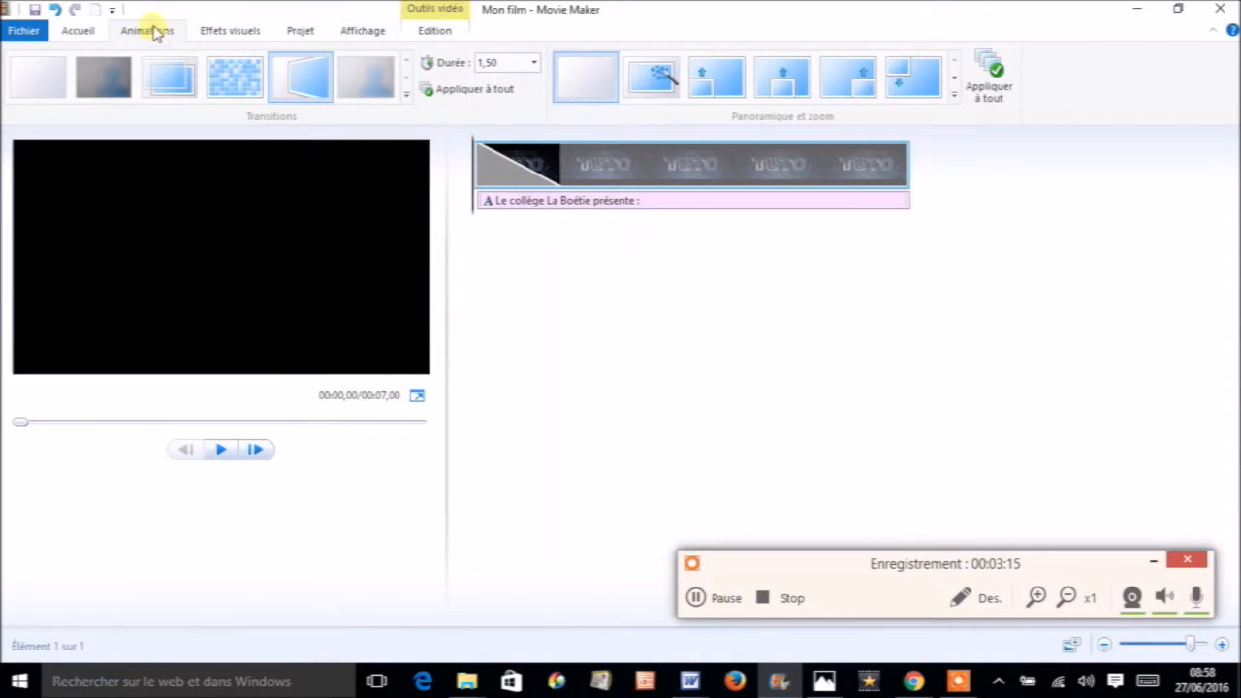
Step: Add the video Ice sreen shot .webm from the Desktop after the TUTO photo
{"action": "left_click", "coordinate": [78, 35]}
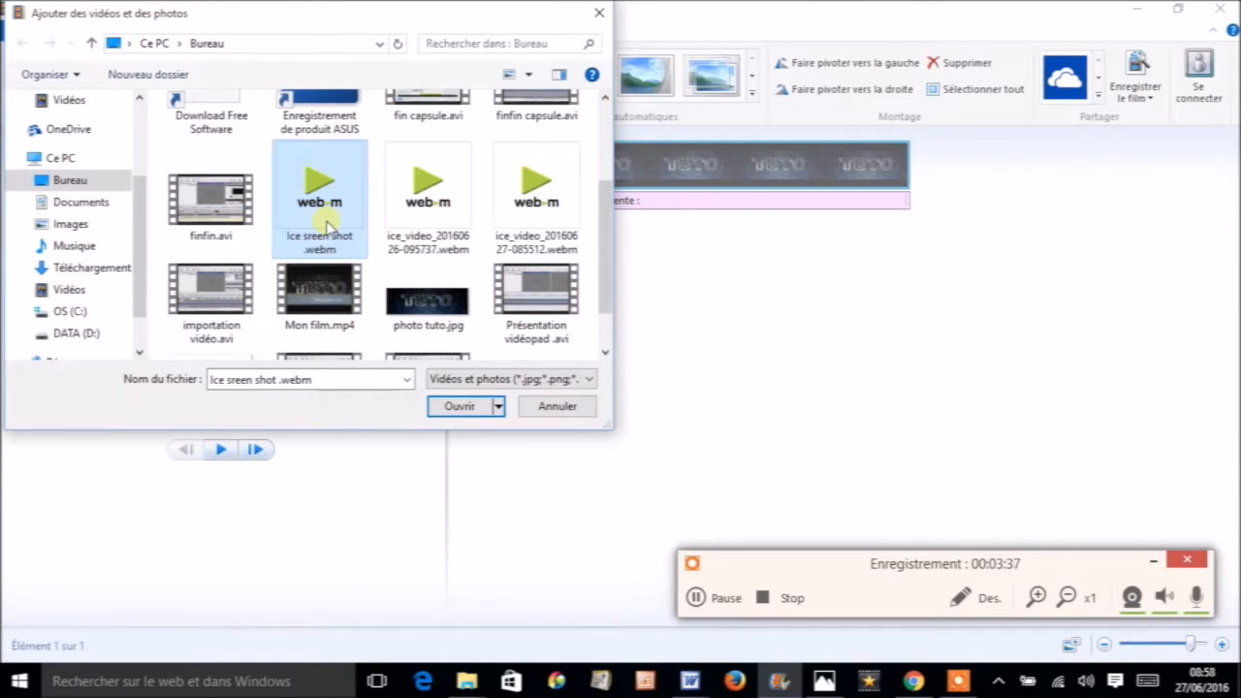
{"action": "left_click", "coordinate": [466, 409]}
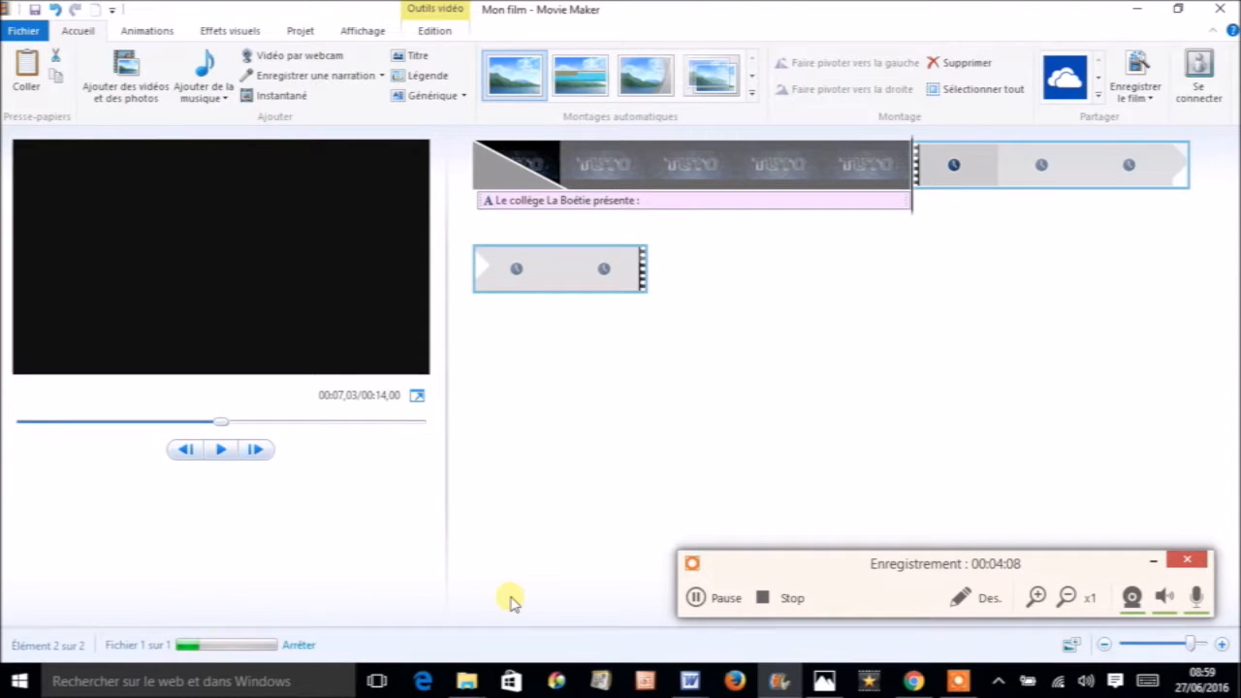
{"action": "left_click", "coordinate": [695, 597]}
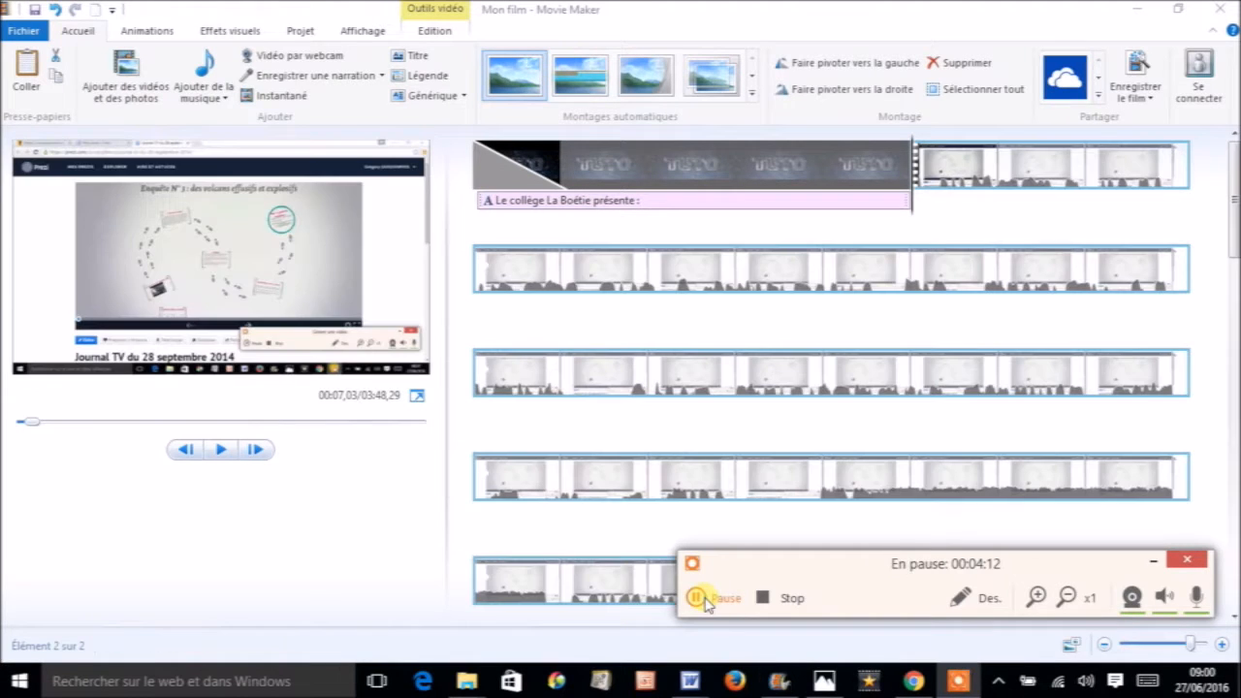
{"action": "left_click", "coordinate": [703, 599]}
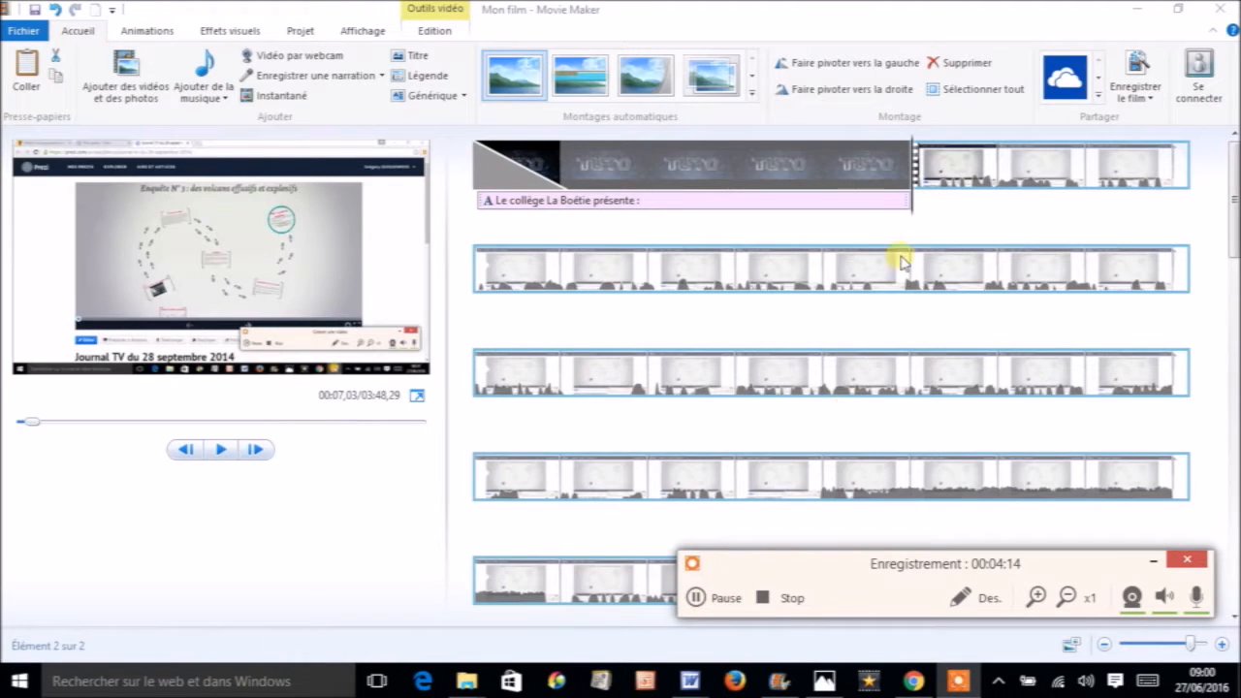
Step: Play the imported screen video up to 00:38,20 and split it at that point
{"action": "left_click", "coordinate": [219, 449]}
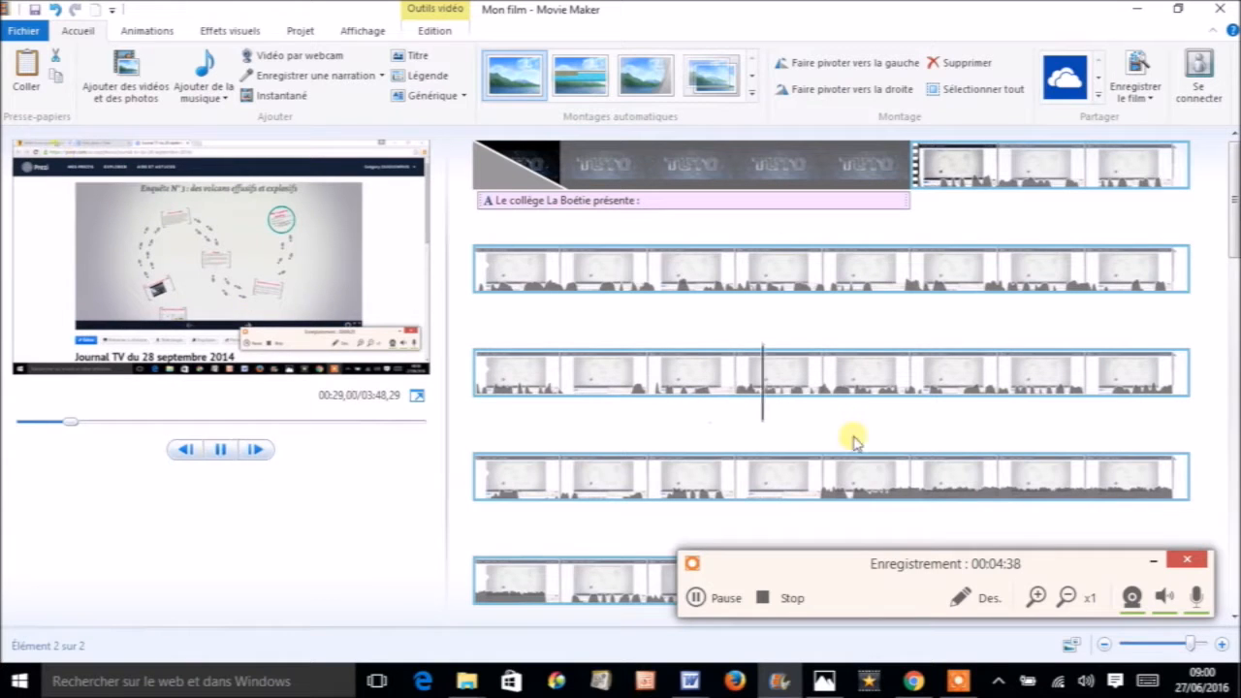
{"action": "left_click", "coordinate": [219, 451]}
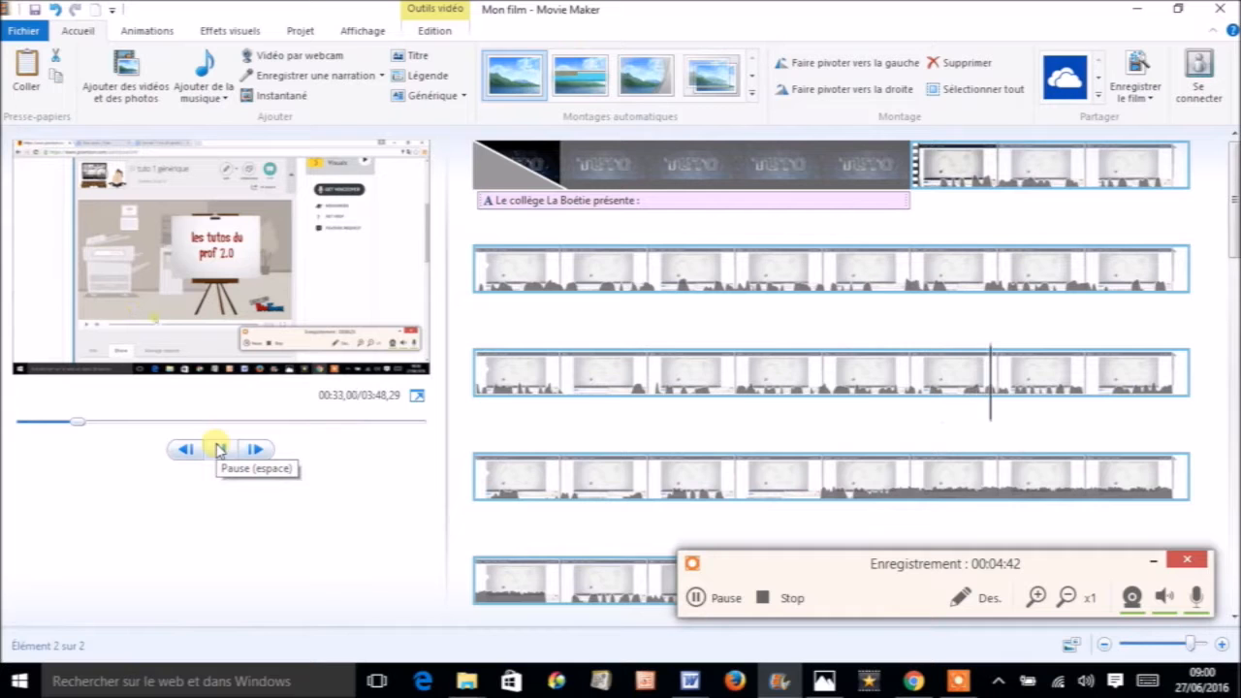
{"action": "left_click_drag", "start_coordinate": [1234, 218], "coordinate": [1229, 314]}
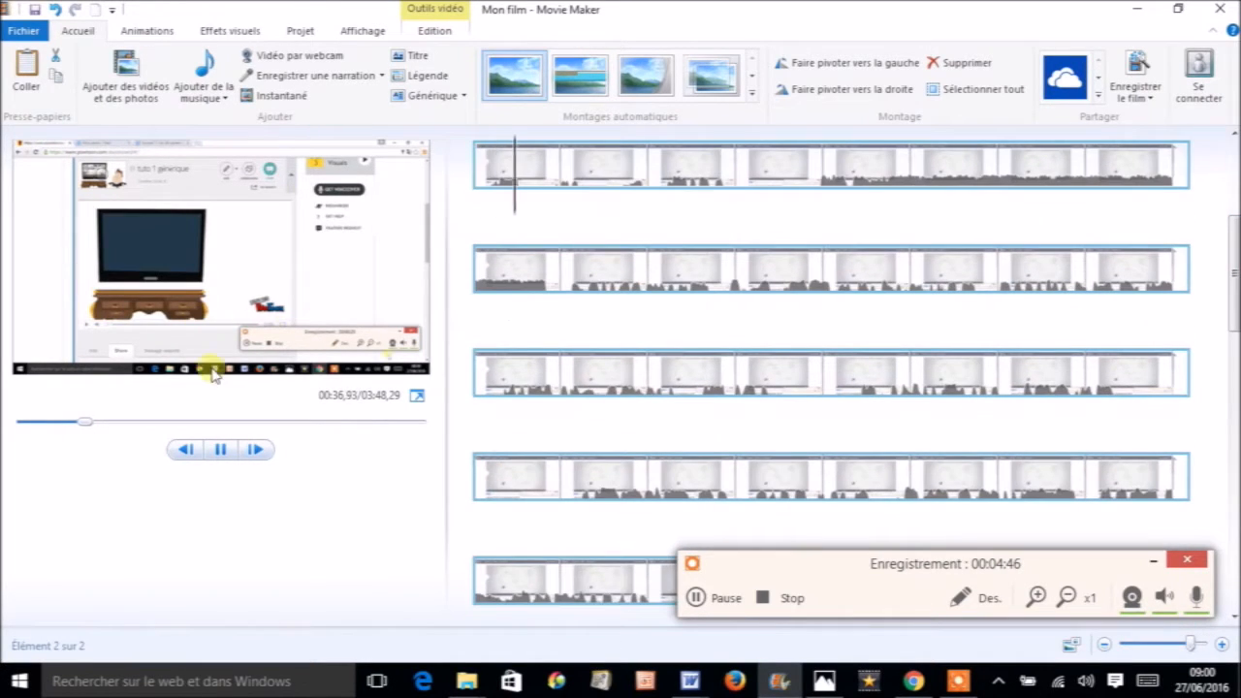
{"action": "left_click", "coordinate": [218, 450]}
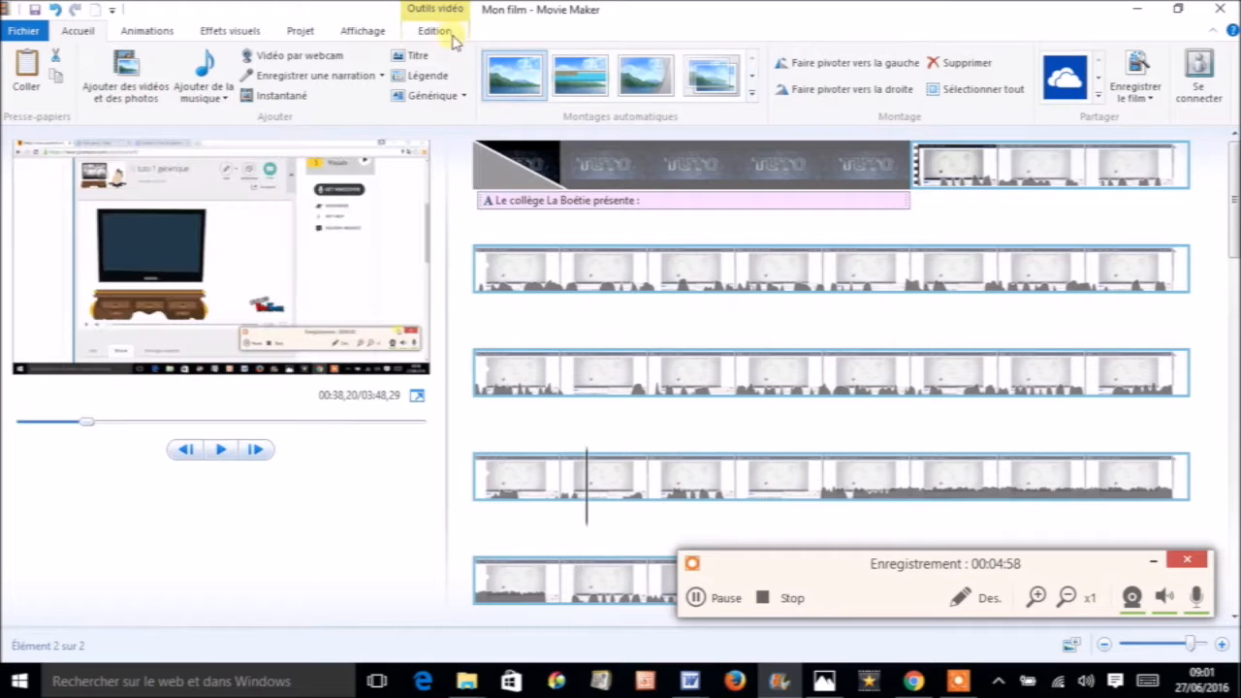
{"action": "left_click", "coordinate": [433, 31]}
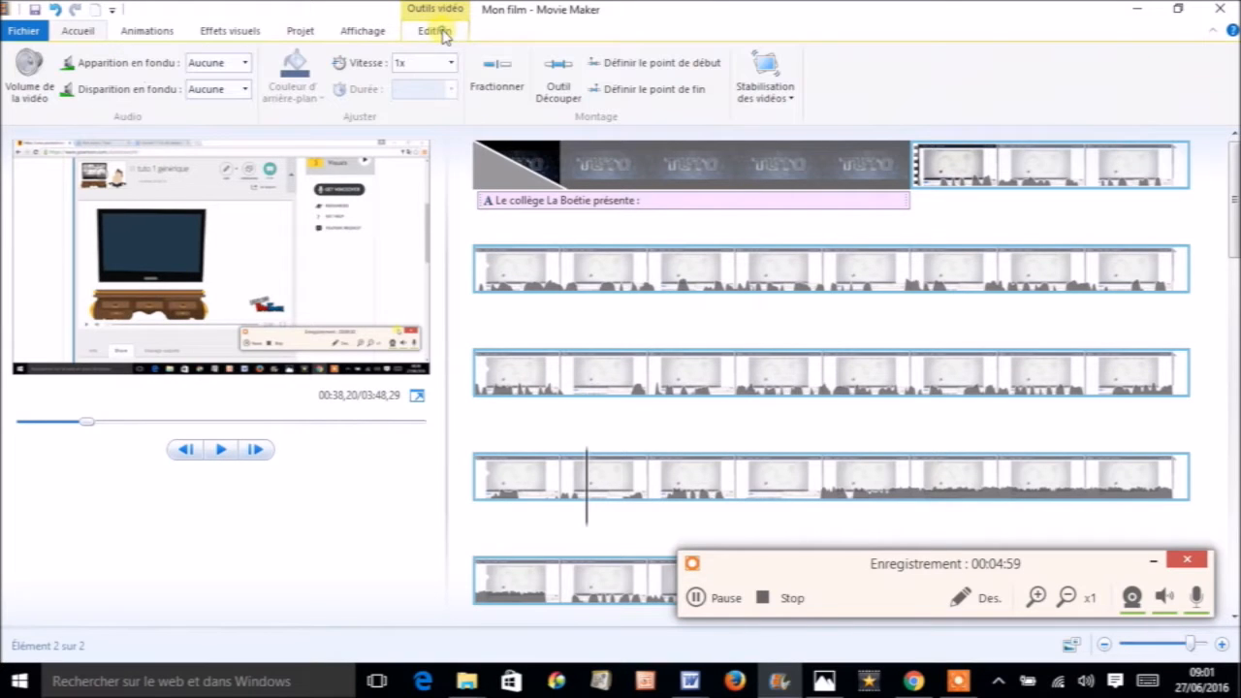
{"action": "left_click", "coordinate": [495, 76]}
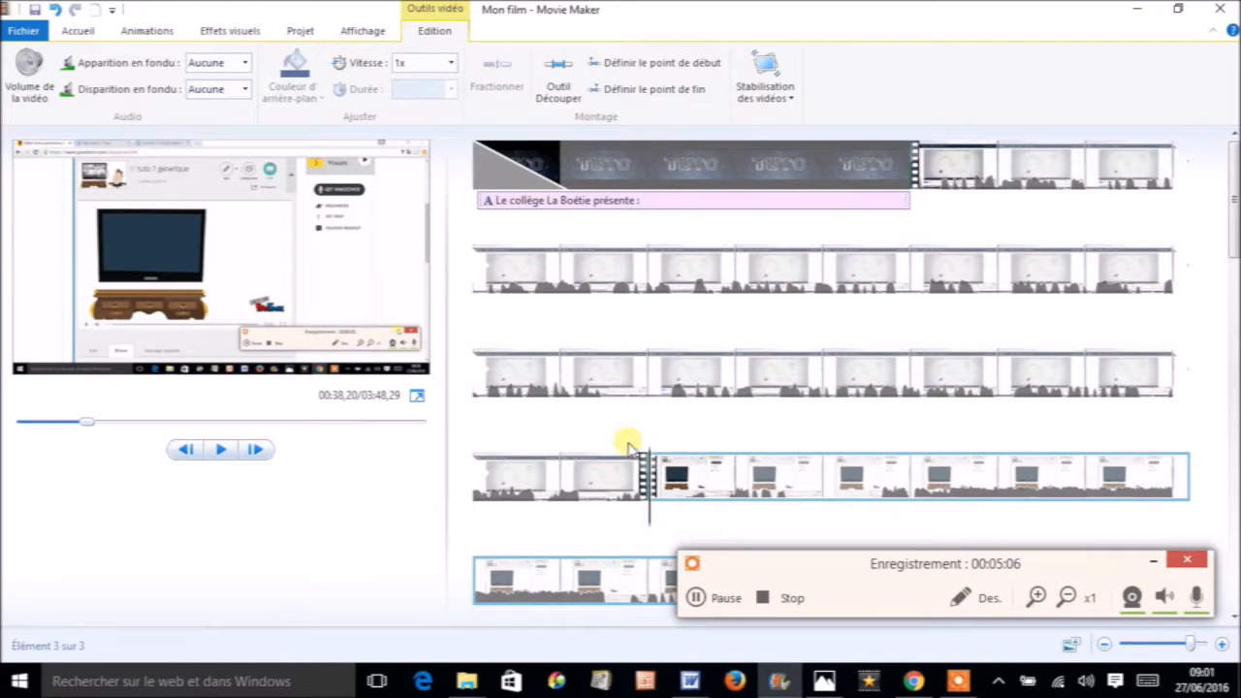
Step: Play on to 00:40,93 and split the screen video a second time there
{"action": "left_click", "coordinate": [221, 450]}
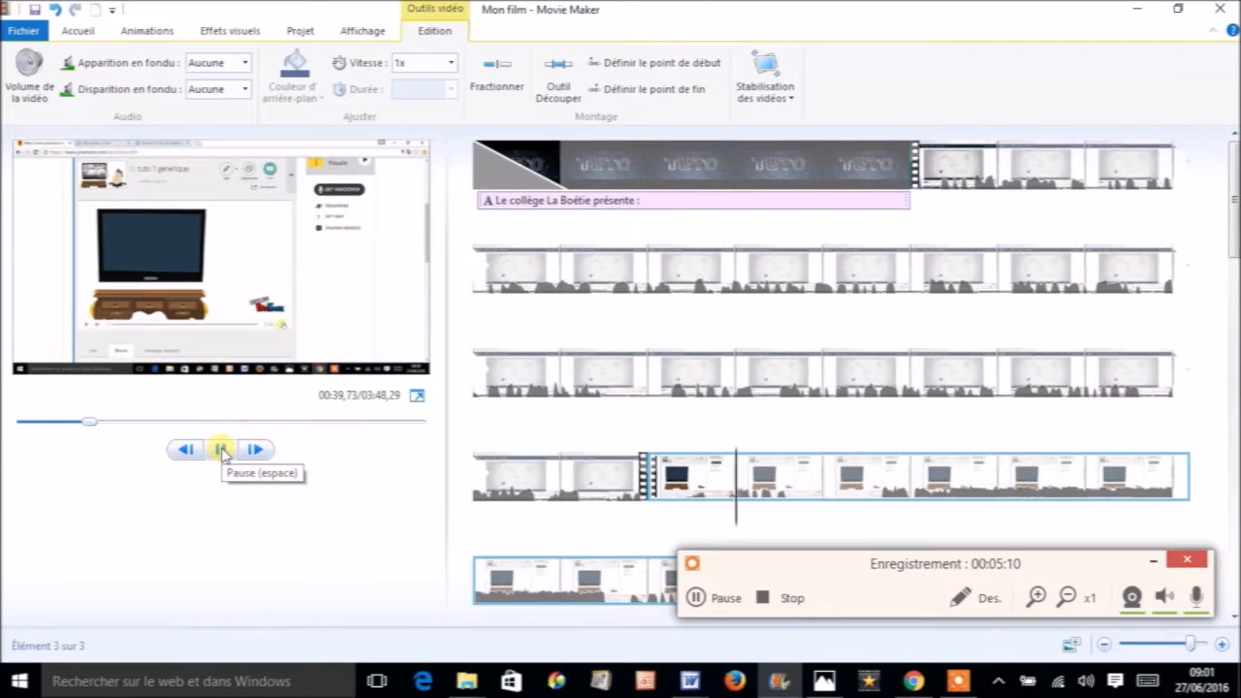
{"action": "left_click", "coordinate": [221, 450]}
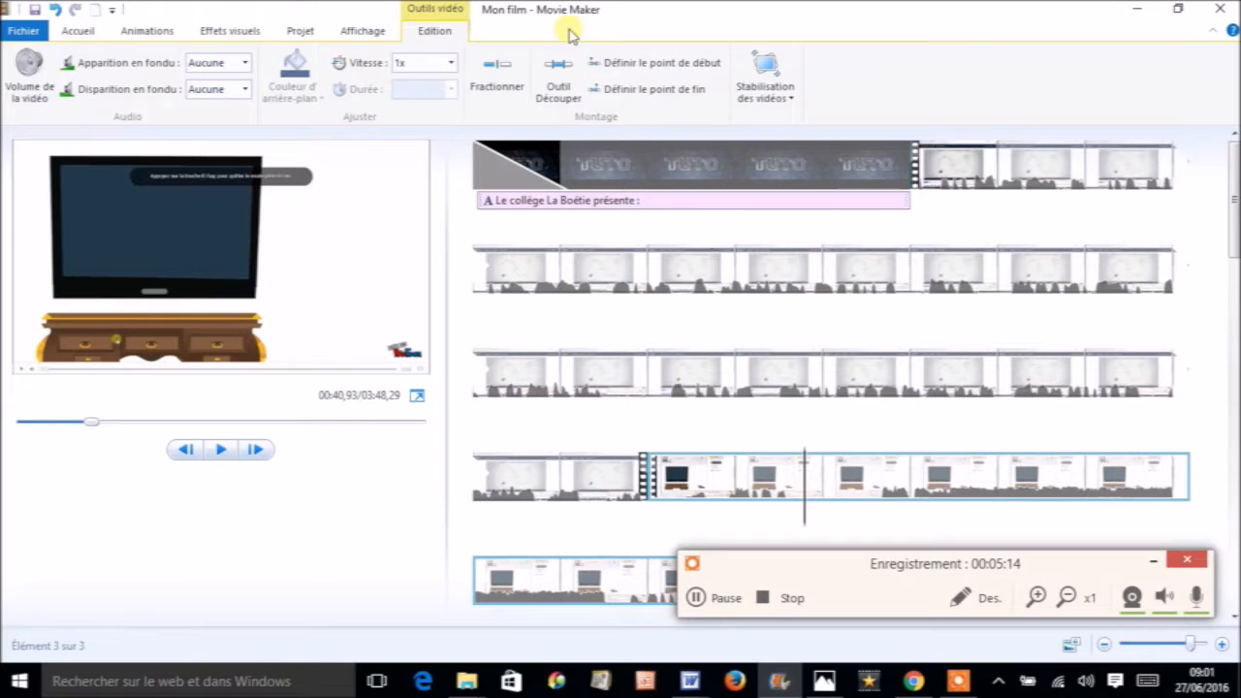
{"action": "left_click", "coordinate": [496, 66]}
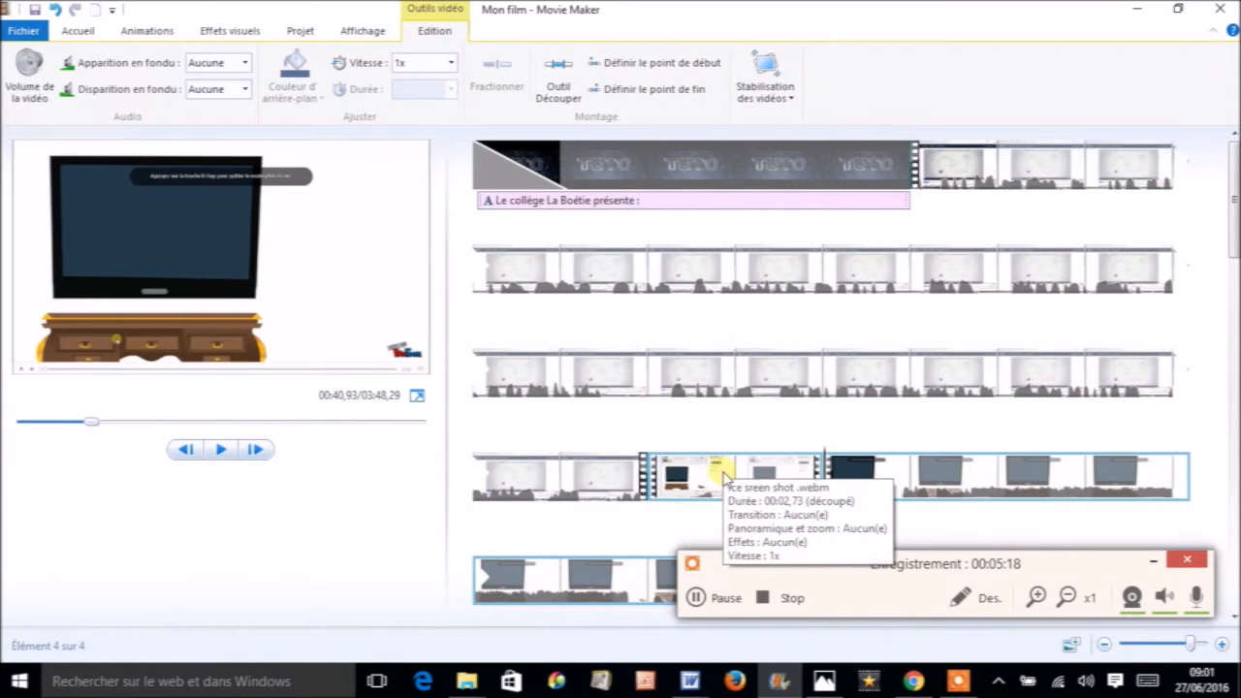
Step: Delete the short video segment between the two split points
{"action": "left_click", "coordinate": [725, 477]}
{"action": "right_click", "coordinate": [725, 477]}
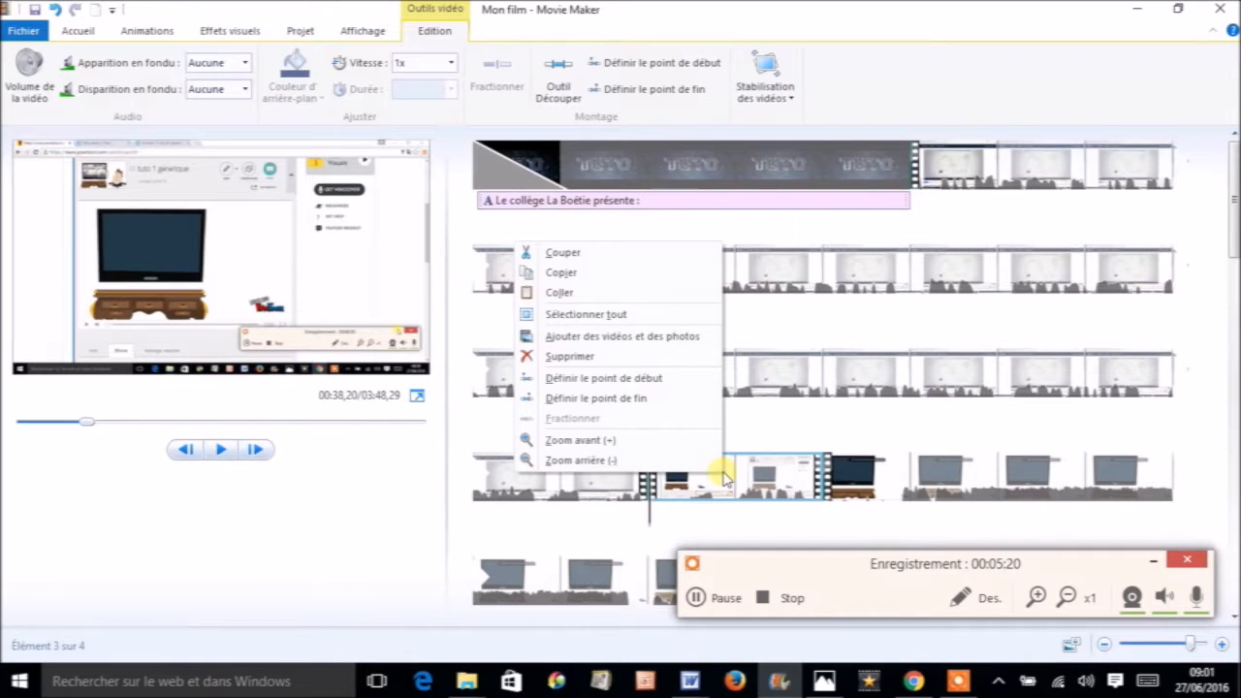
{"action": "left_click", "coordinate": [653, 358]}
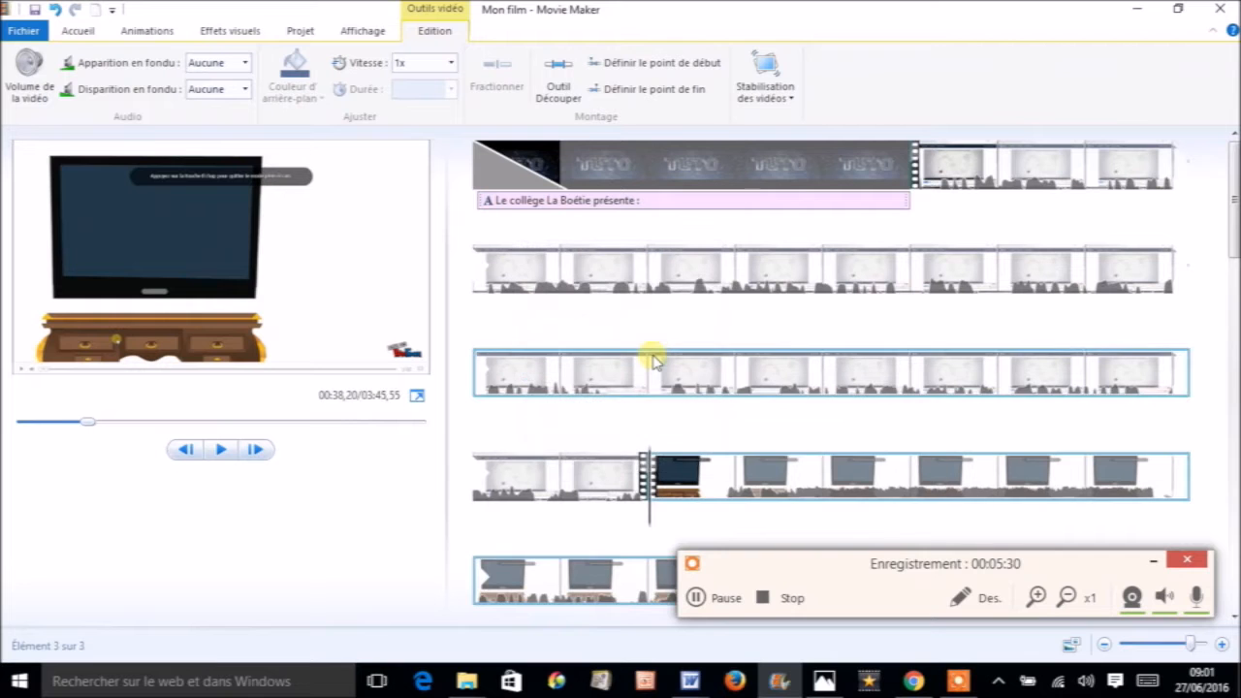
{"action": "left_click_drag", "start_coordinate": [1235, 240], "coordinate": [1181, 556]}
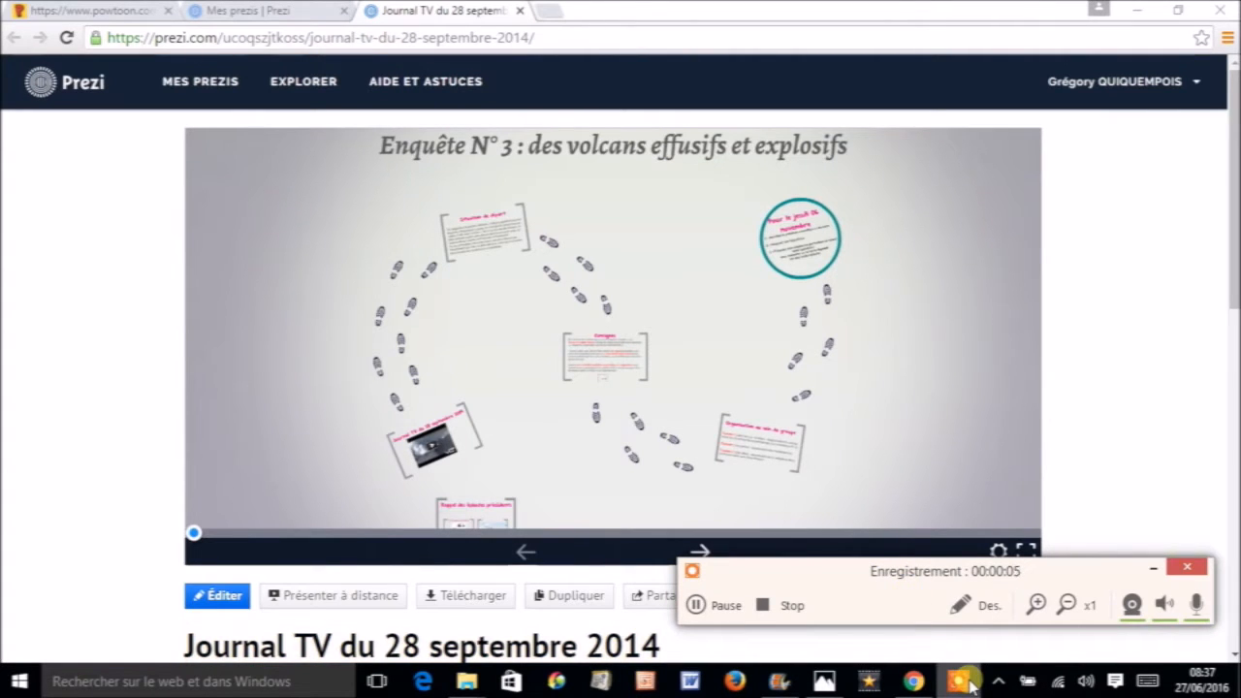
{"action": "mouse_move", "coordinate": [969, 684]}
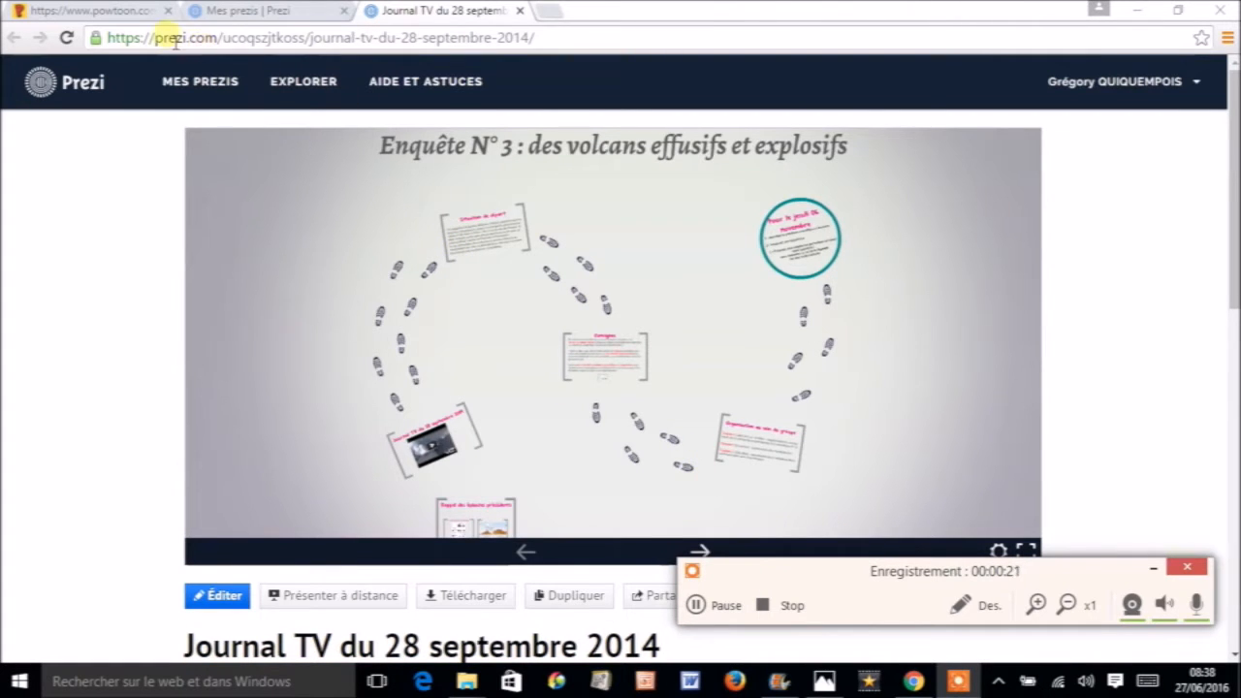
Step: Switch to the PowToon dashboard, play the "tuto 1 générique" video full screen from its start, pause at 0:07 and leave full screen
{"action": "left_click", "coordinate": [126, 14]}
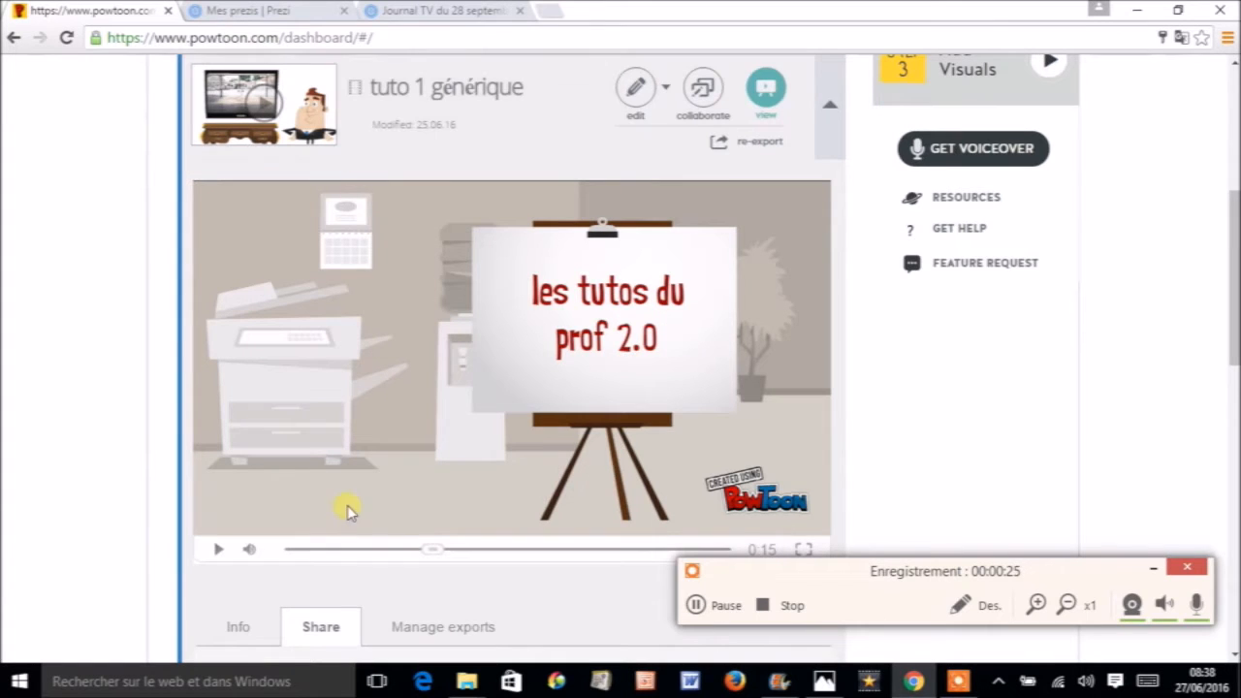
{"action": "left_click_drag", "start_coordinate": [399, 551], "coordinate": [272, 543]}
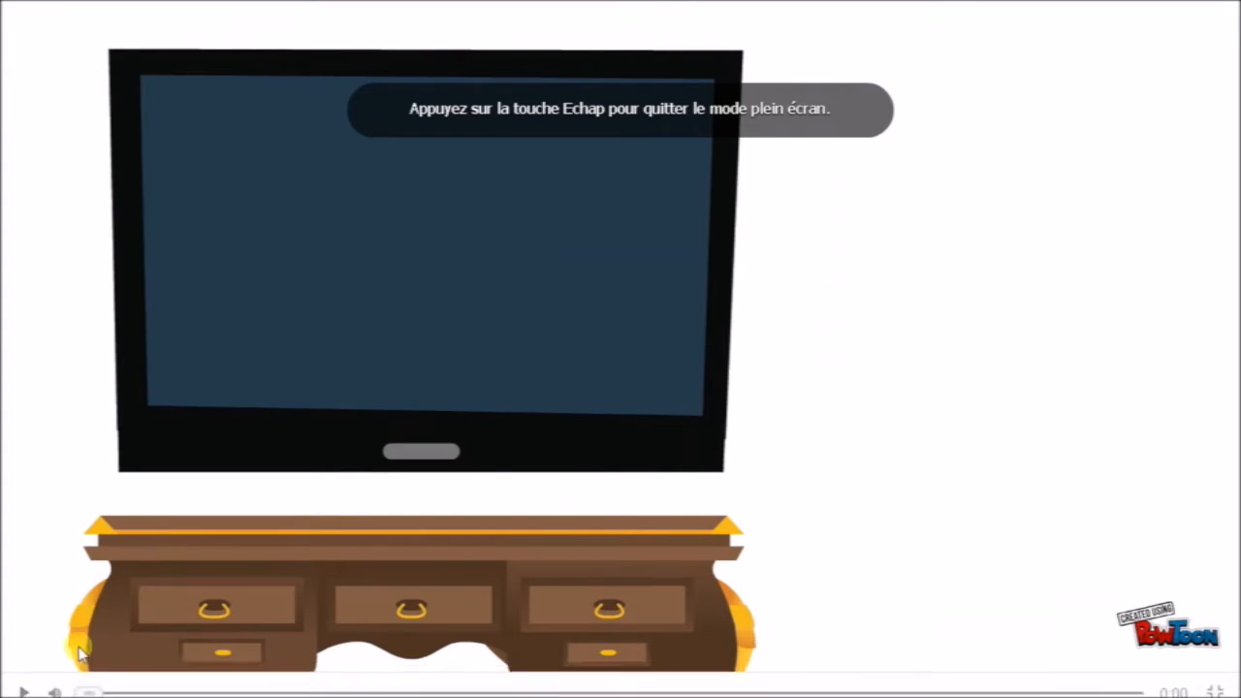
{"action": "left_click", "coordinate": [19, 682]}
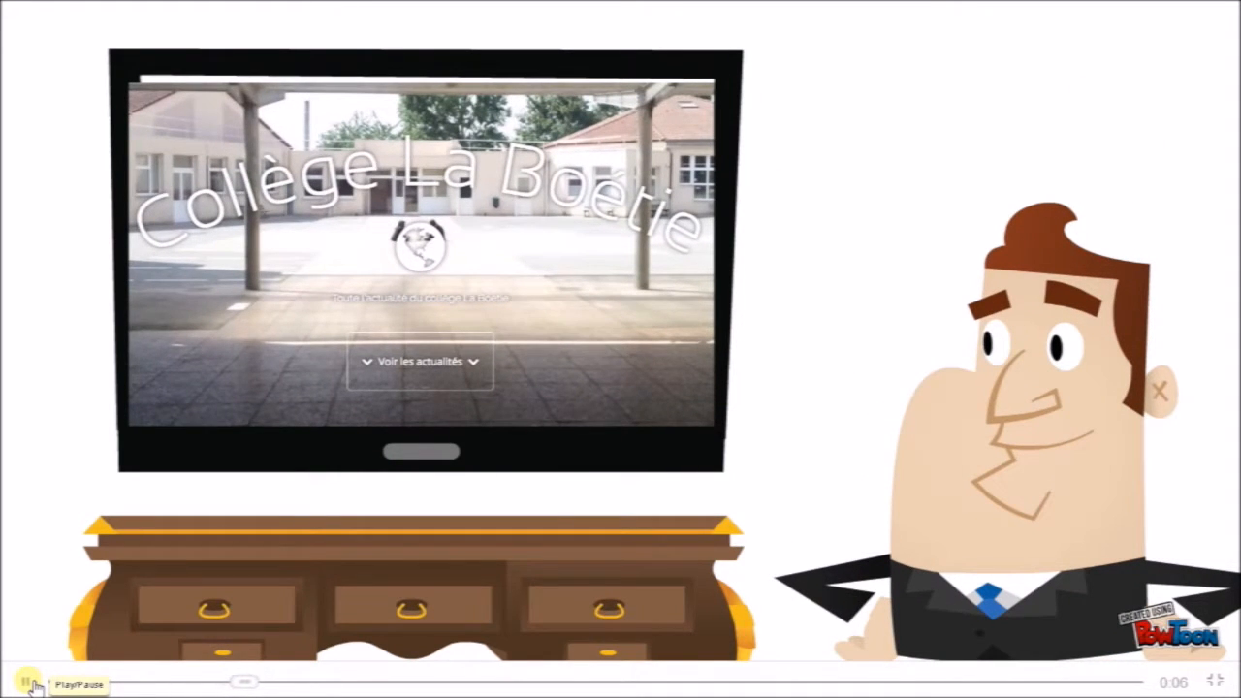
{"action": "left_click", "coordinate": [29, 684]}
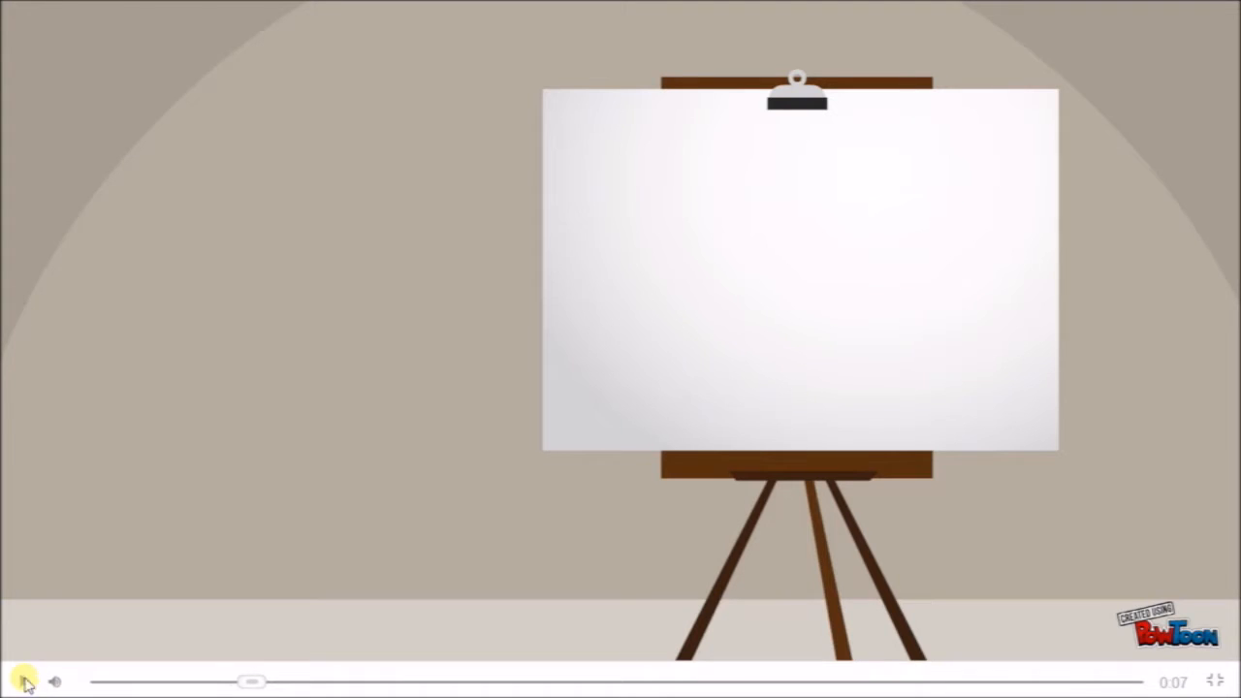
{"action": "key", "text": "Escape"}
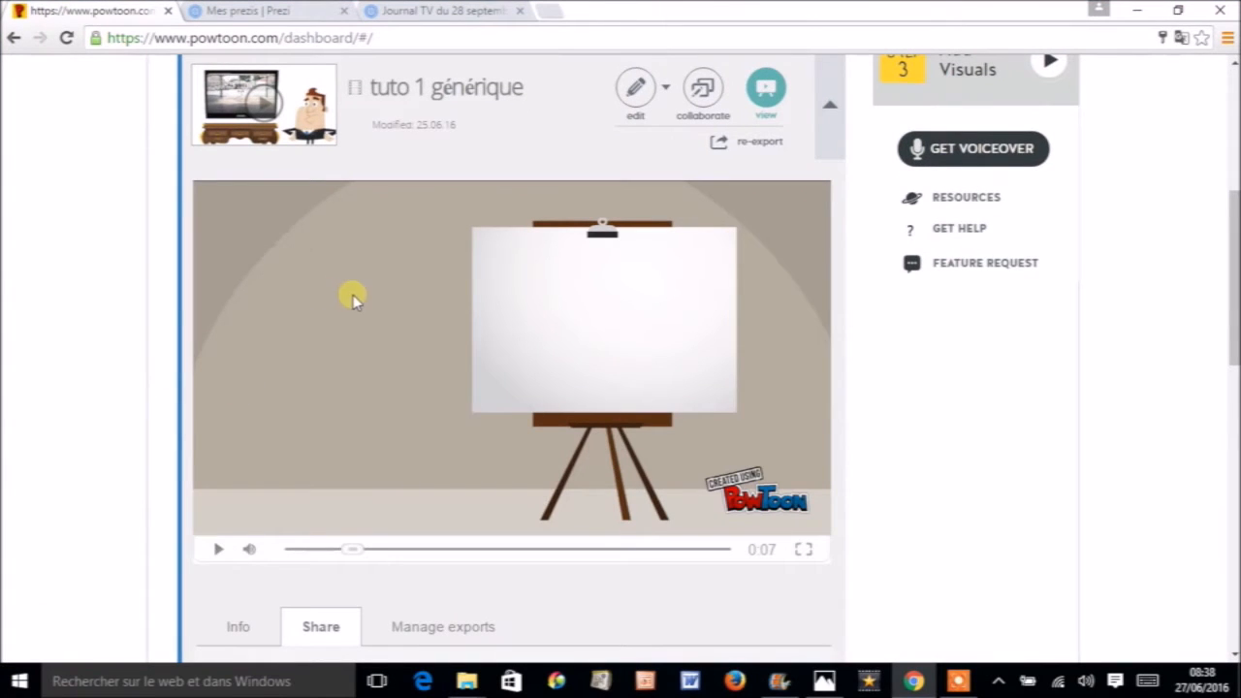
{"action": "scroll", "coordinate": [1235, 274], "scroll_direction": "up", "scroll_amount": 5}
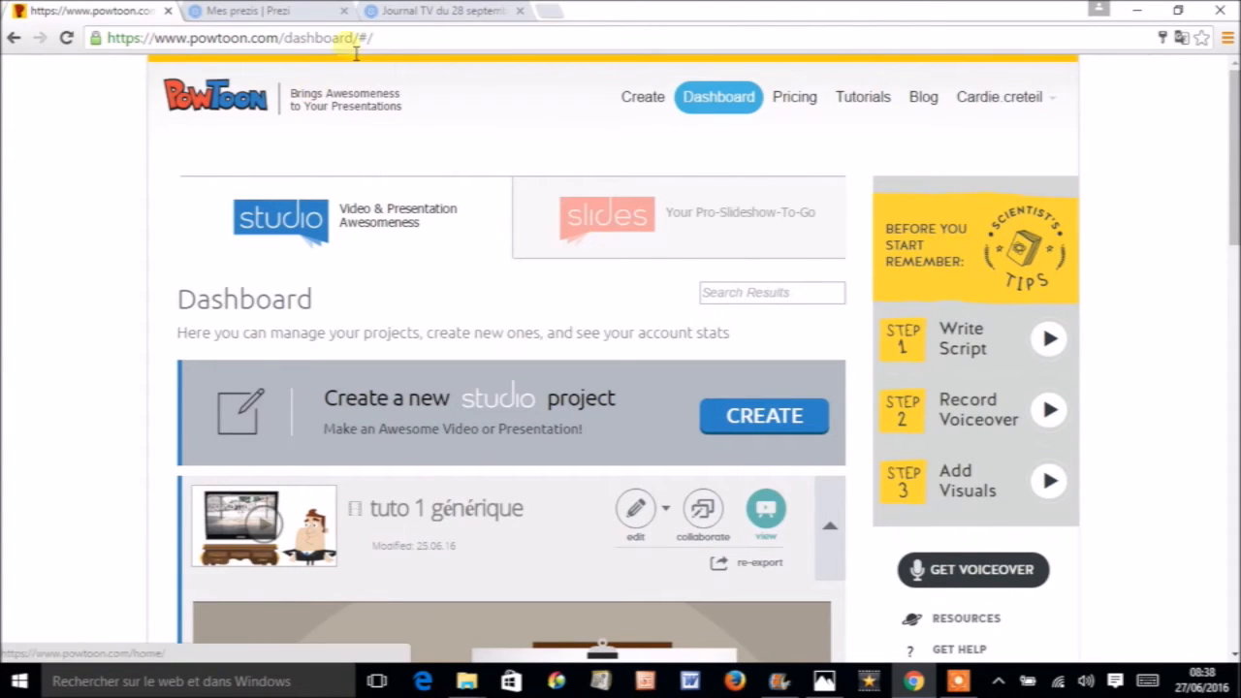
Step: Switch to the Prezi presentation "Journal TV du 28 septembre 2014" and show it in full screen
{"action": "left_click", "coordinate": [427, 11]}
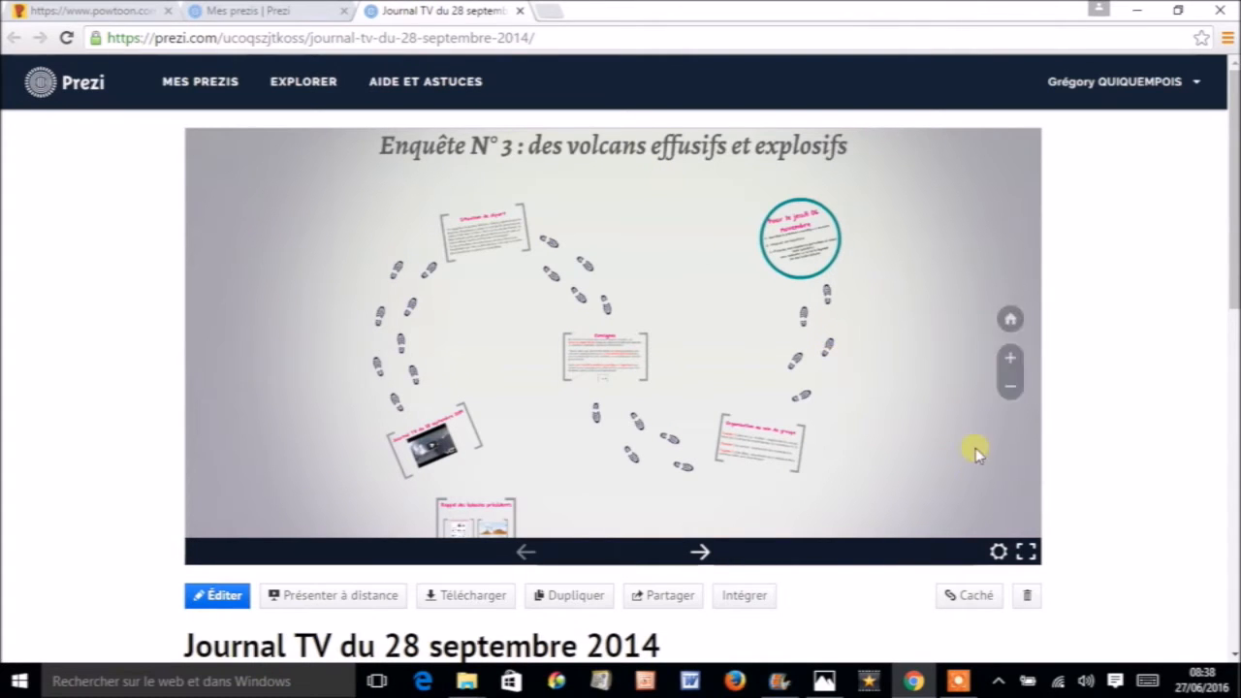
{"action": "left_click", "coordinate": [1026, 552]}
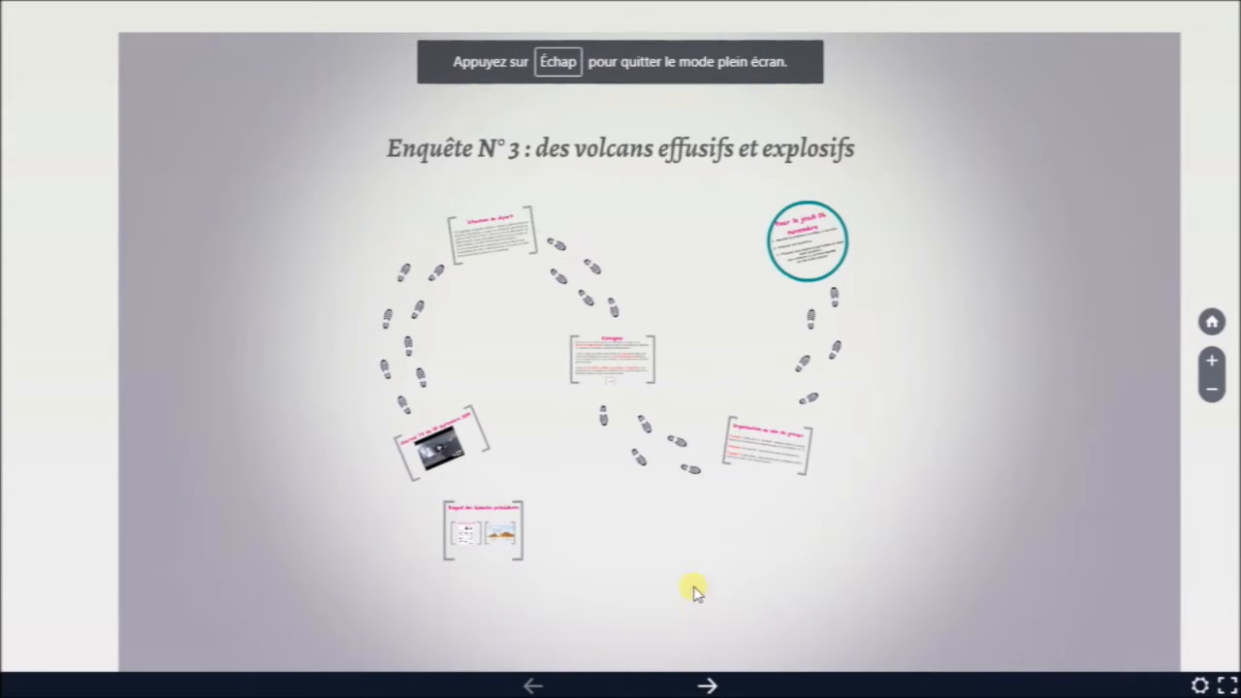